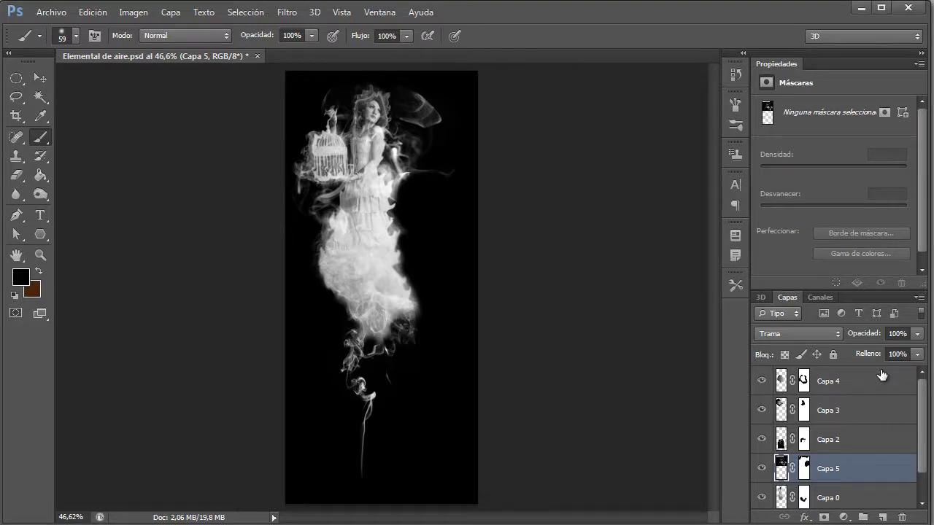
Step: Create a new layer above Capa 4 and set its blend mode to Superponer
click(871, 388)
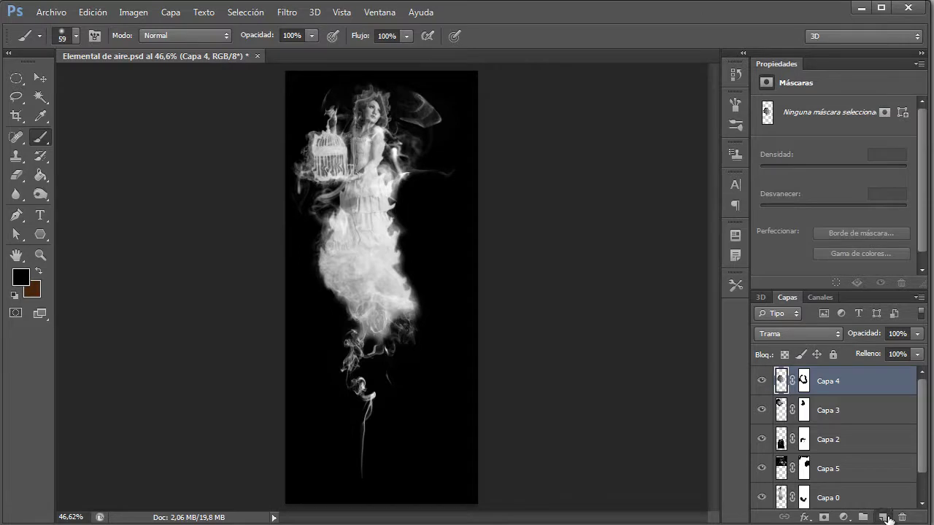
click(883, 517)
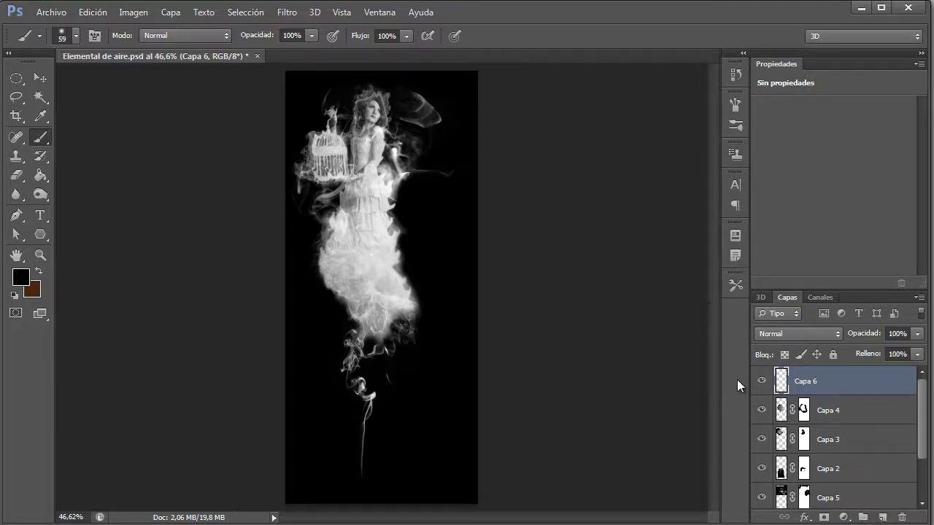
click(776, 328)
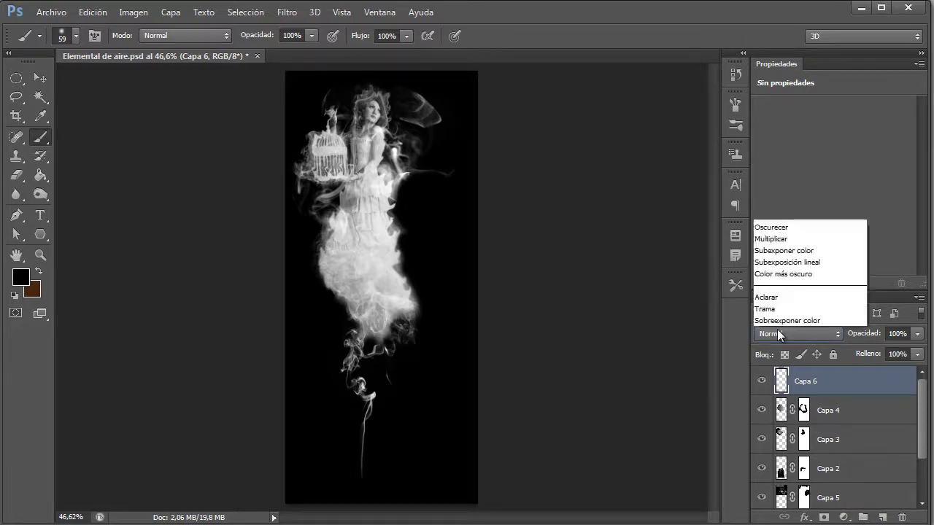
click(777, 329)
click(777, 330)
click(777, 330)
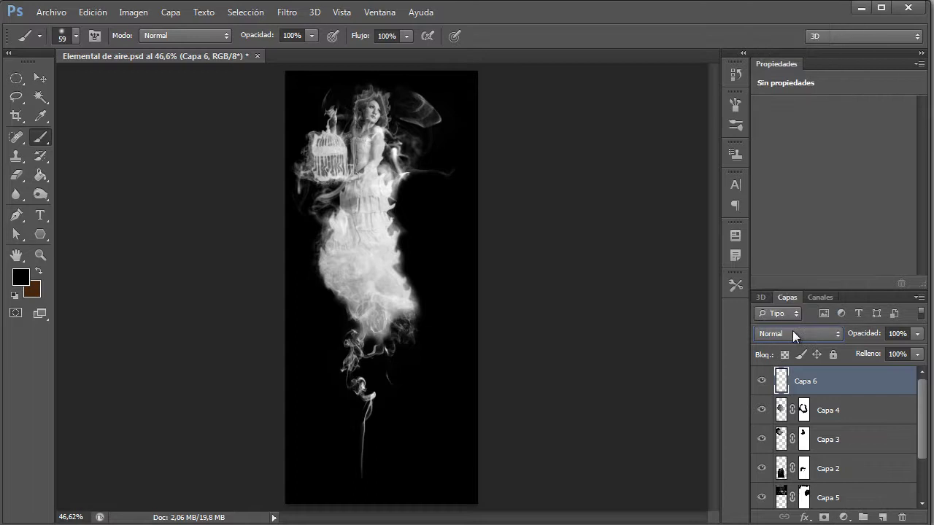
click(793, 333)
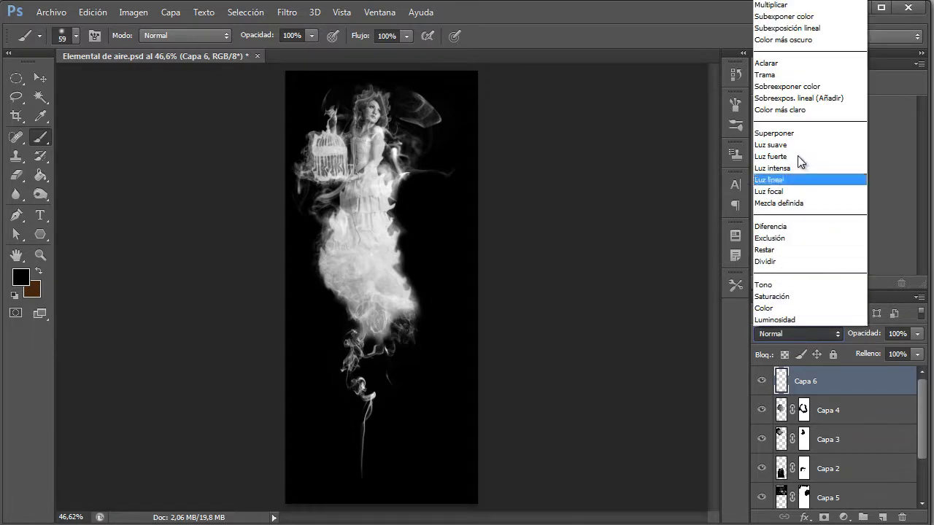
click(787, 133)
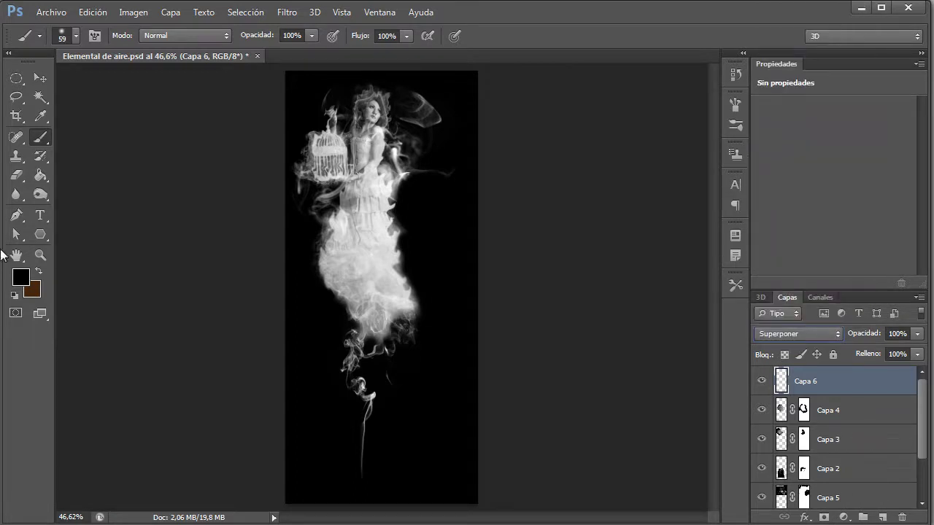
Step: Set the foreground colour to white (ffffff) for the Brush tool
click(19, 275)
drag(525, 321, 476, 264)
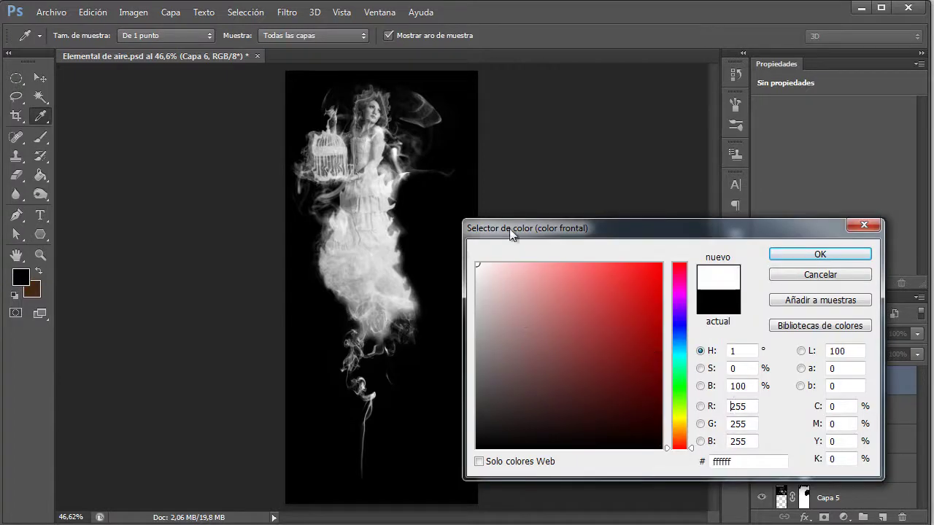
click(790, 249)
key(b)
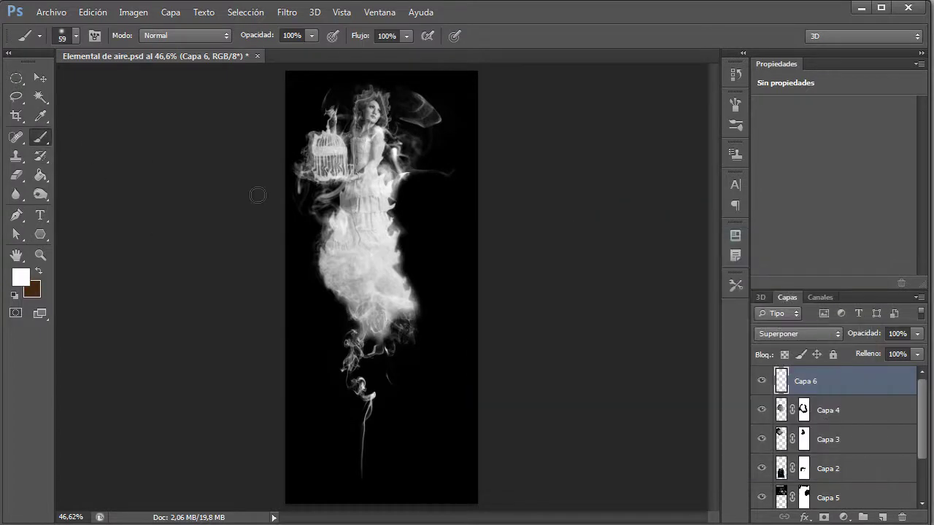
Step: Set the soft brush size to 8 px and paint a white highlight on the edge of the woman's hair
click(40, 254)
click(366, 161)
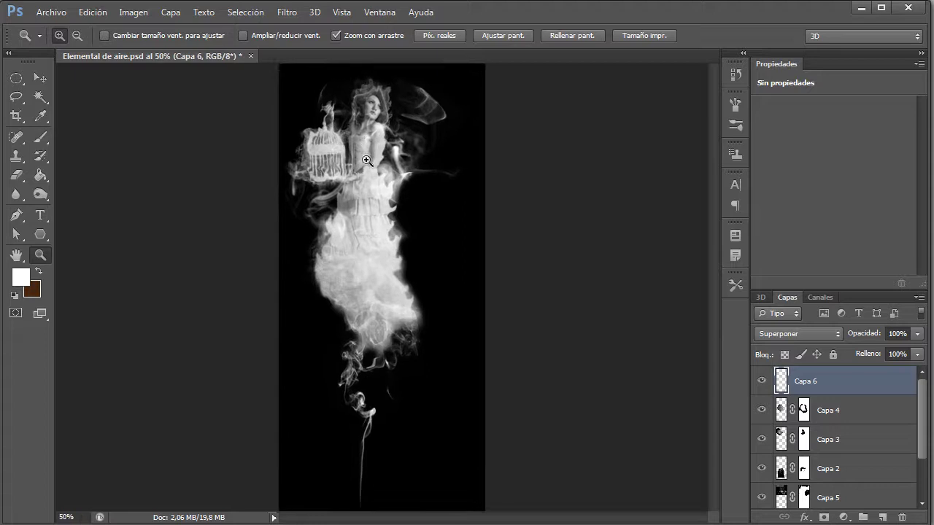
click(366, 160)
click(366, 160)
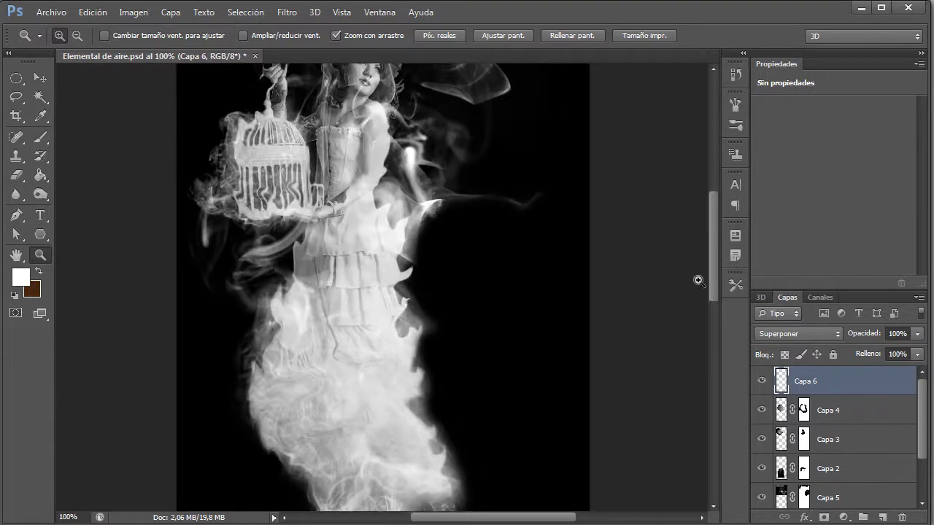
drag(713, 258, 717, 233)
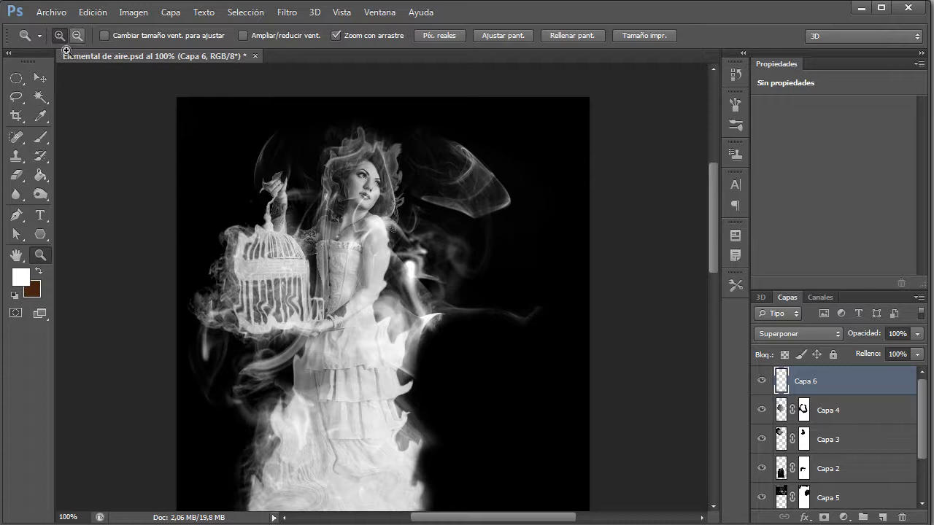
click(42, 140)
click(75, 35)
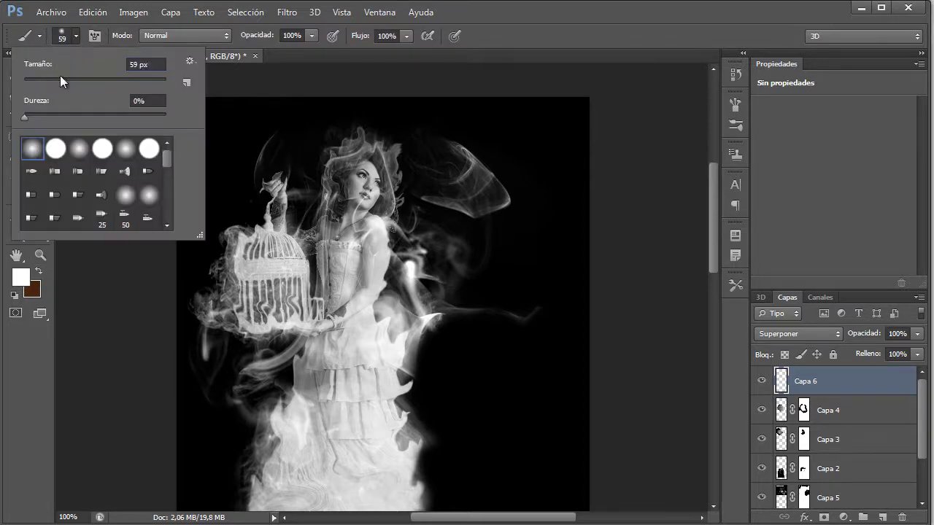
drag(62, 79, 29, 82)
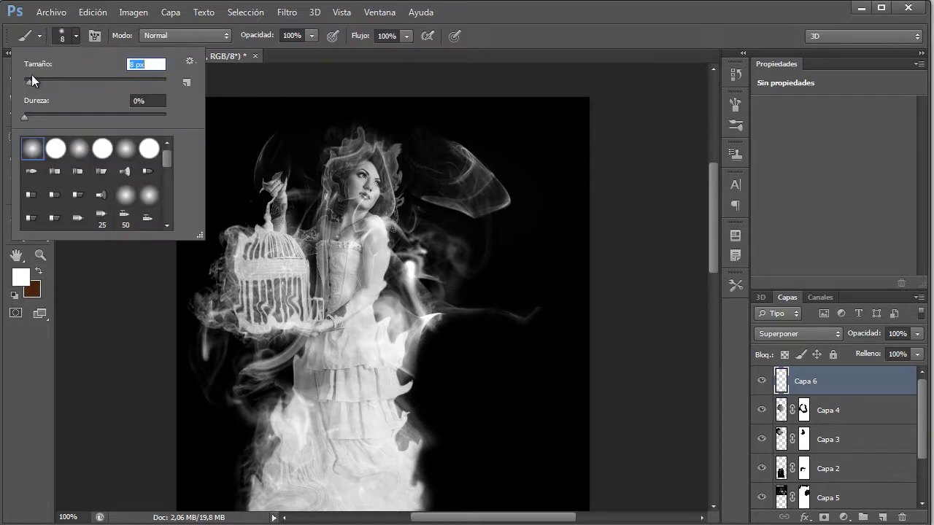
click(381, 152)
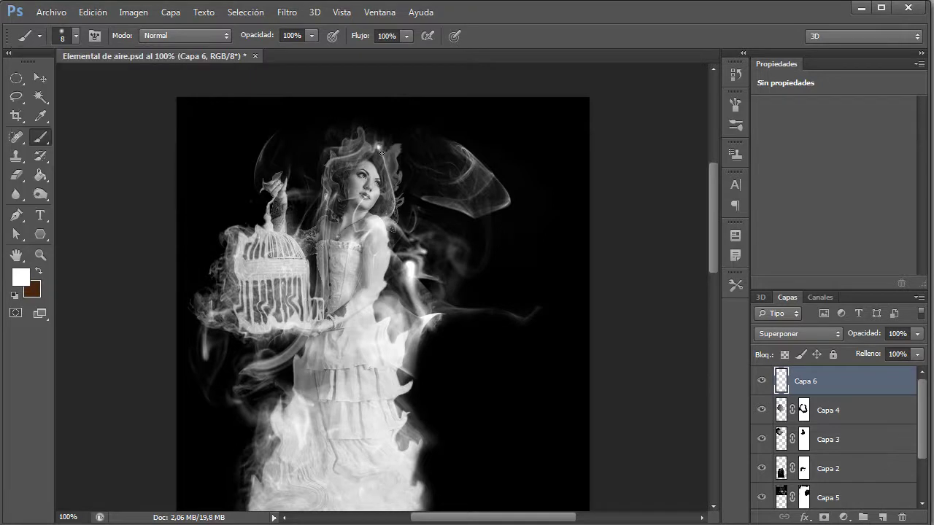
Step: Paint white highlights along the outline of the woman's hair and lower the opacity of Capa 6 to 38%
click(916, 333)
drag(916, 351, 886, 351)
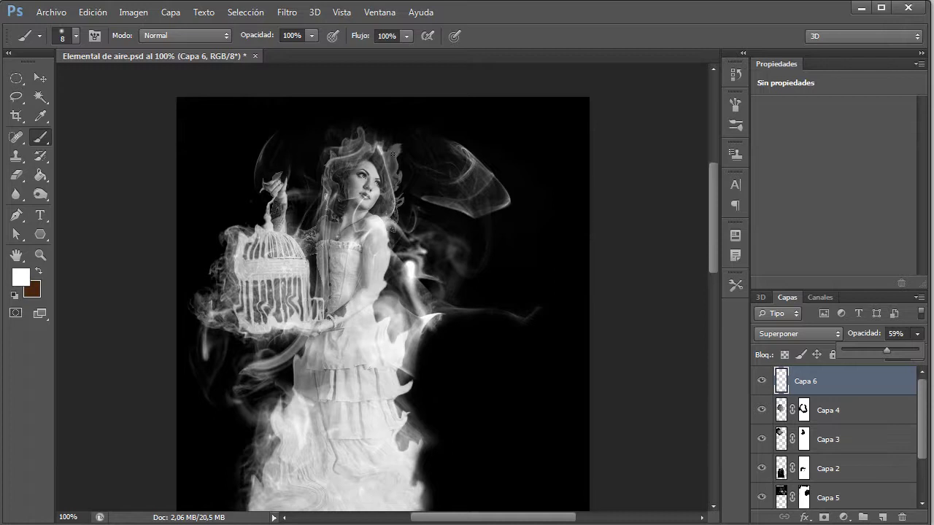
click(381, 154)
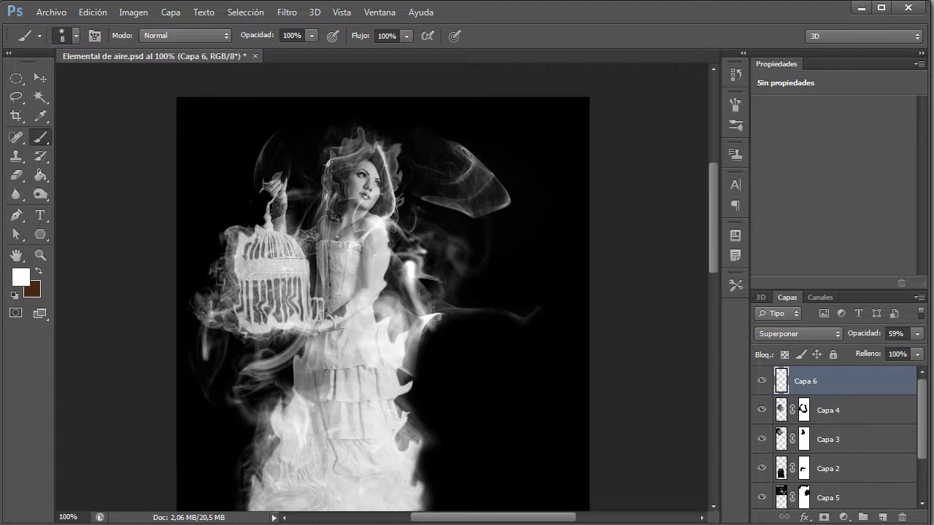
drag(344, 158, 366, 142)
click(916, 334)
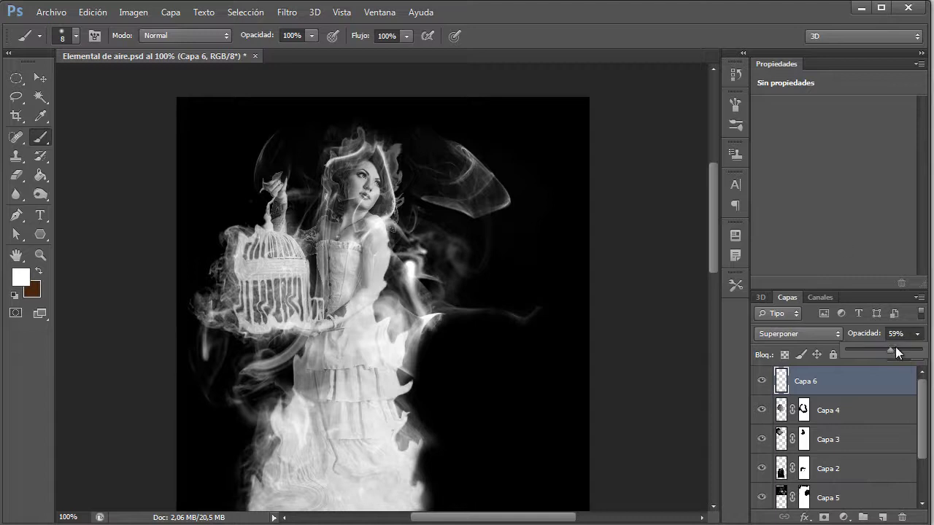
drag(879, 350, 875, 360)
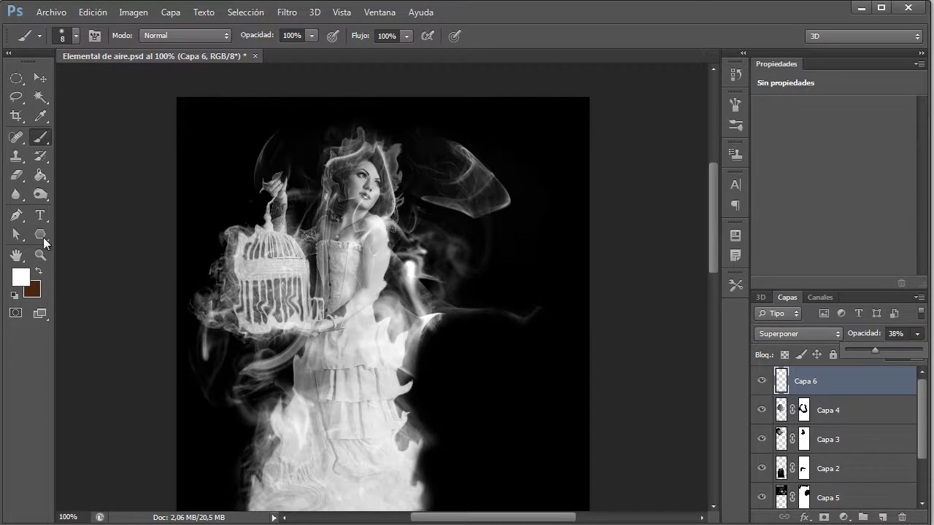
Step: Reduce the brush size to 3 px and paint fine white highlights over the hair and the smoke around the birdcage
click(76, 35)
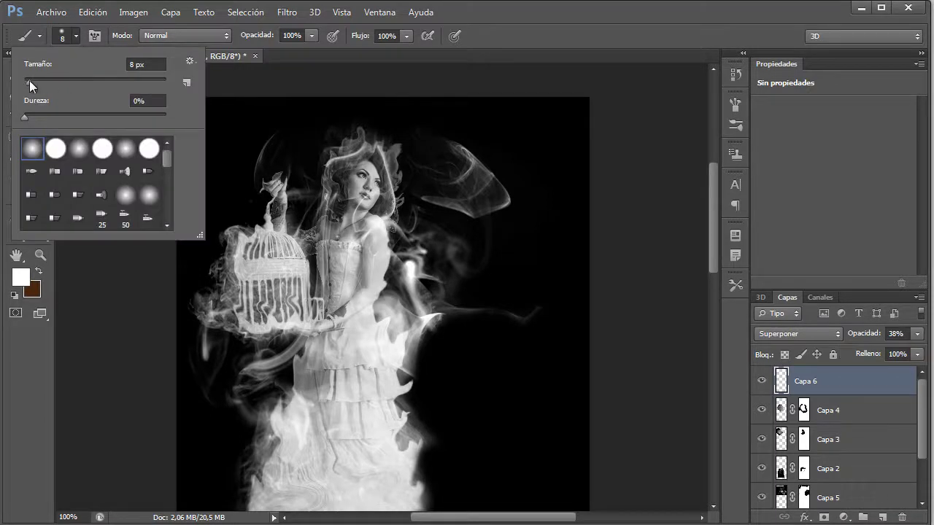
drag(29, 83, 27, 83)
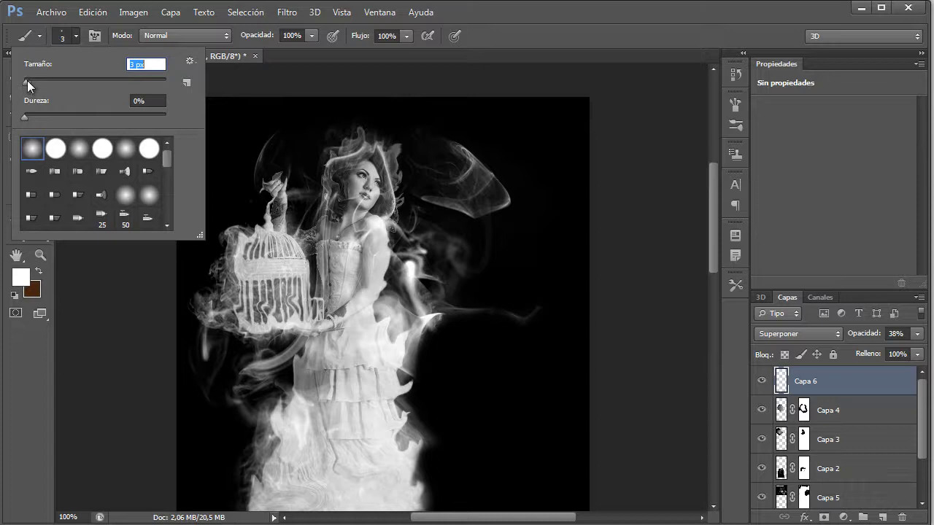
click(324, 150)
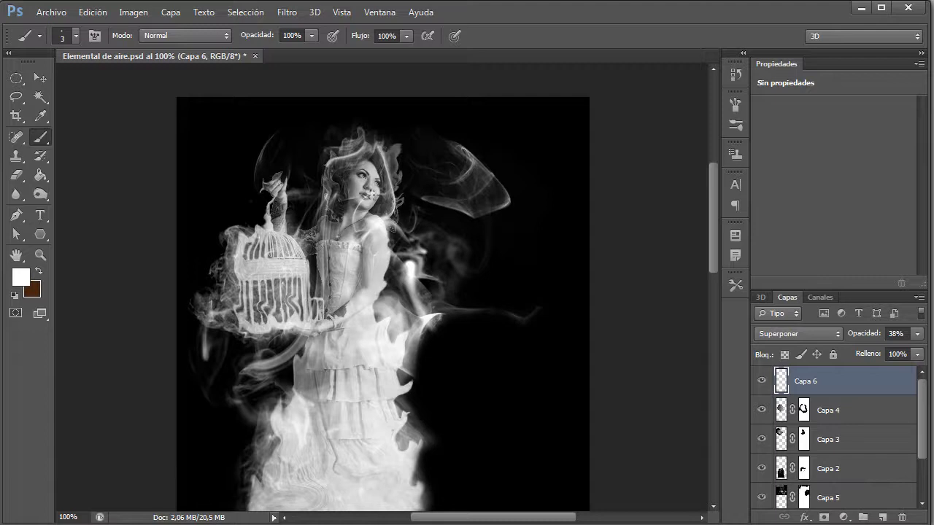
drag(321, 239, 325, 196)
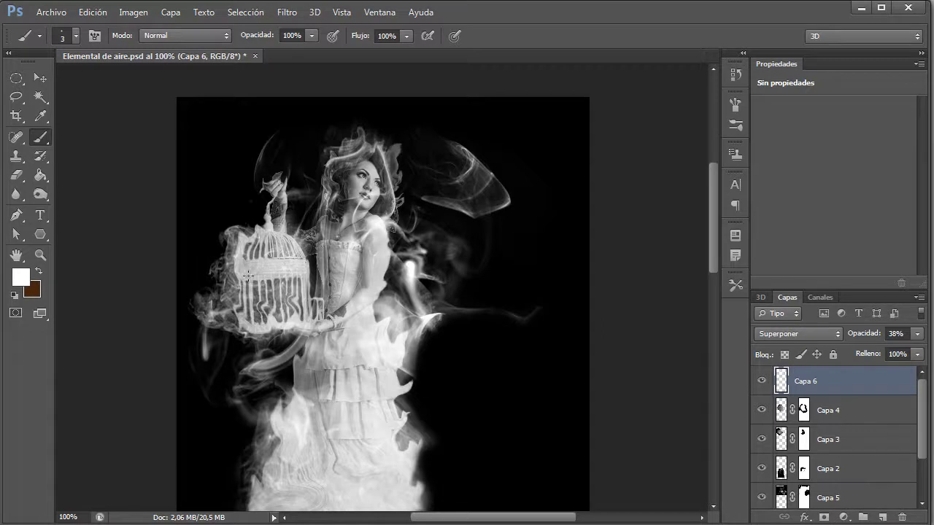
mouse_move(203, 290)
mouse_down()
mouse_move(226, 297)
mouse_move(195, 308)
mouse_move(260, 331)
mouse_up()
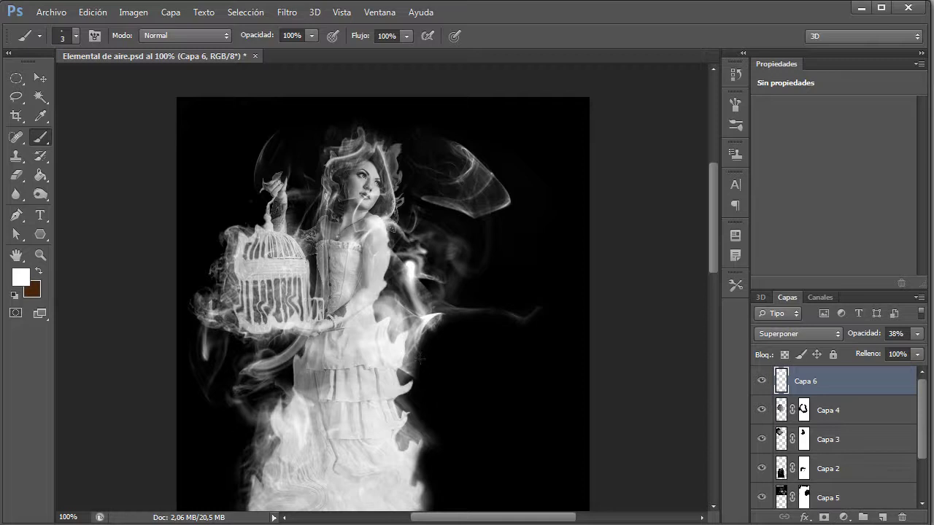
Step: Toggle the visibility of Capa 5 and Capa 2 to check which parts of the smoke dress each one contains
drag(713, 215, 715, 272)
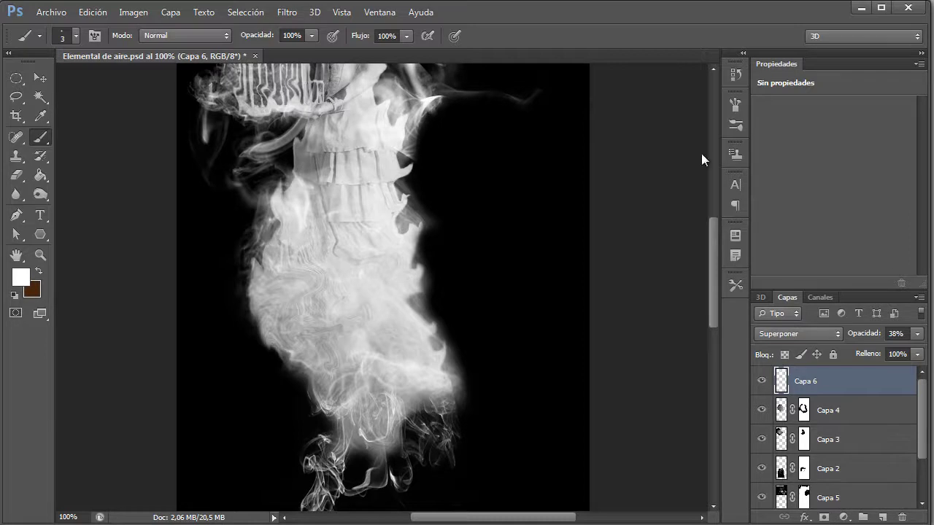
scroll(930, 406, down, 1)
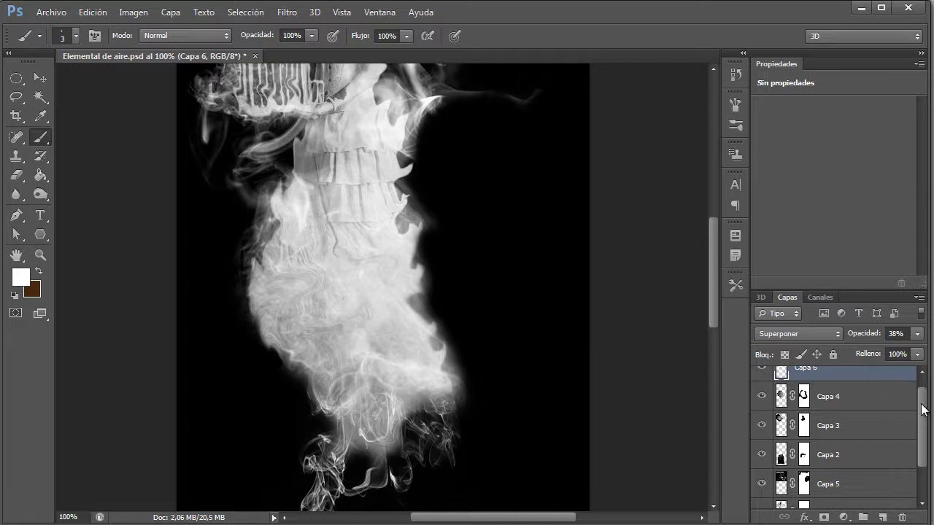
scroll(922, 408, down, 4)
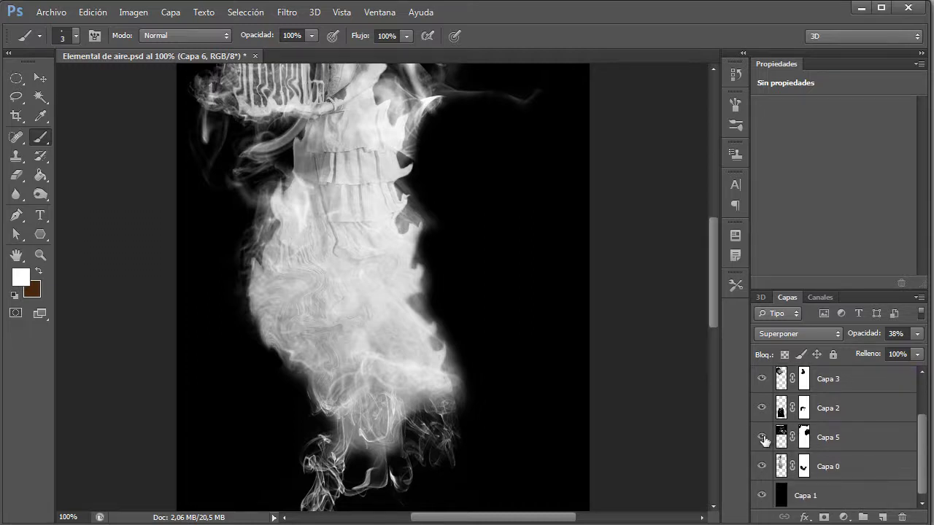
click(763, 438)
click(762, 439)
click(762, 410)
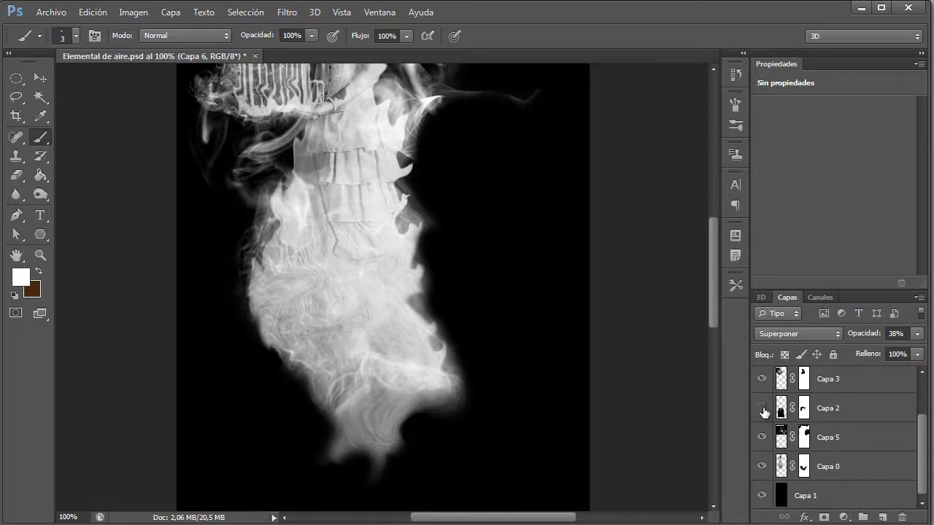
click(762, 410)
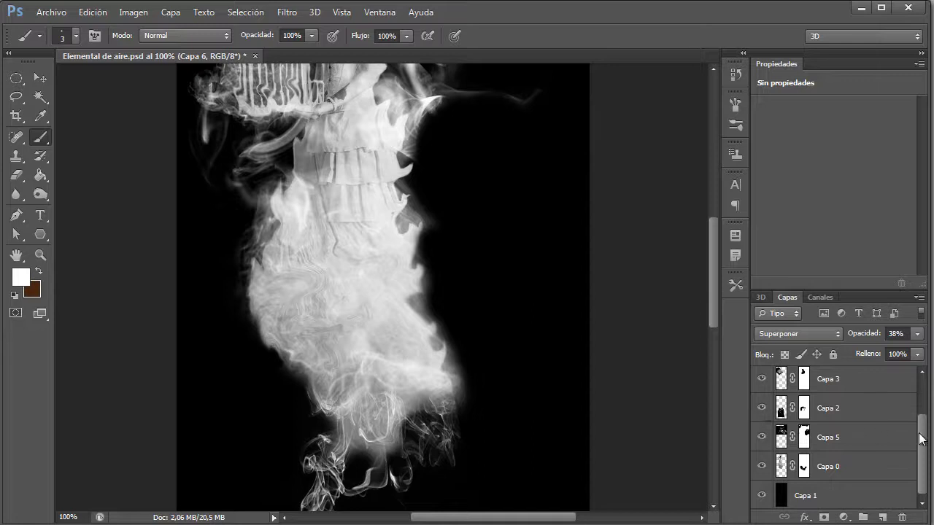
drag(921, 438, 921, 435)
Step: Paint black on the layer mask of Capa 0 with a 33 px brush to fade patches of the lower skirt into smoke
click(803, 469)
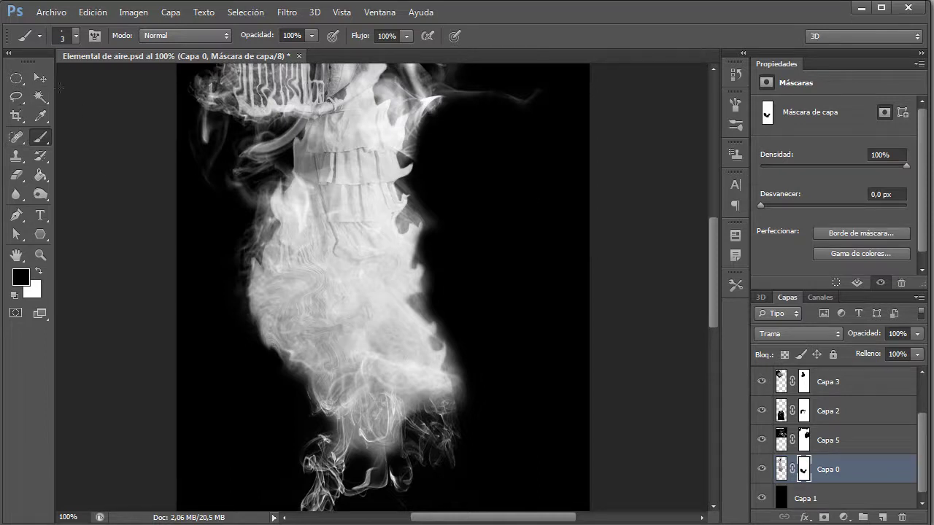
click(76, 35)
drag(25, 82, 47, 82)
click(350, 387)
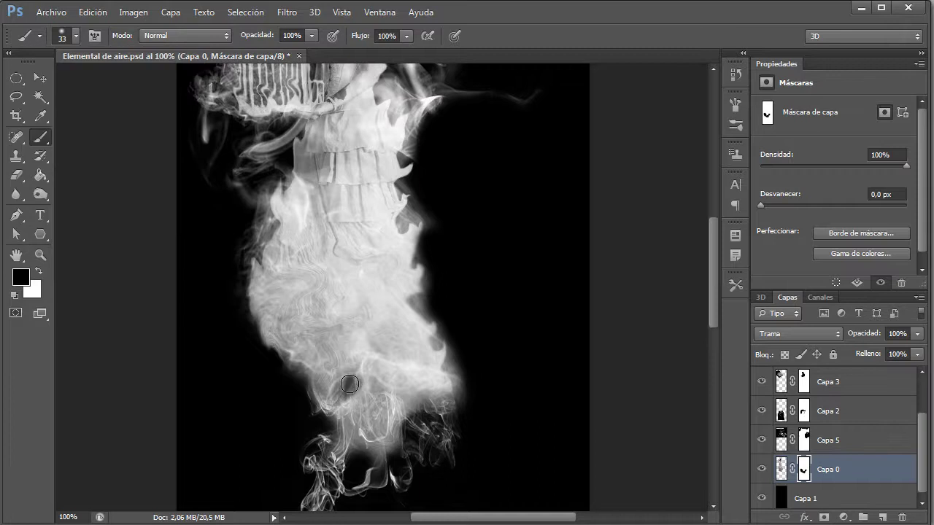
mouse_move(348, 390)
mouse_down()
mouse_move(369, 454)
mouse_move(384, 453)
mouse_move(412, 403)
mouse_move(425, 402)
mouse_move(419, 351)
mouse_move(430, 356)
mouse_move(398, 351)
mouse_move(397, 329)
mouse_move(386, 345)
mouse_move(402, 389)
mouse_move(353, 337)
mouse_move(315, 358)
mouse_move(280, 325)
mouse_move(289, 329)
mouse_move(292, 308)
mouse_move(325, 303)
mouse_move(305, 296)
mouse_move(325, 276)
mouse_move(296, 263)
mouse_move(322, 294)
mouse_move(303, 313)
mouse_move(277, 281)
mouse_move(293, 311)
mouse_move(364, 324)
mouse_move(366, 341)
mouse_move(387, 315)
mouse_move(373, 301)
mouse_move(374, 274)
mouse_move(388, 264)
mouse_move(344, 263)
mouse_move(360, 265)
mouse_move(364, 327)
mouse_move(351, 339)
mouse_move(410, 333)
mouse_up()
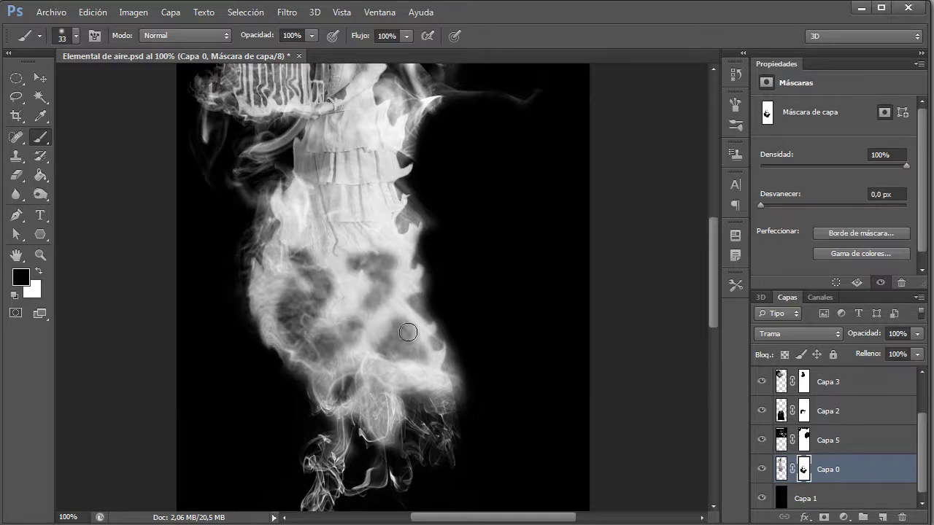
Step: Lower the brush opacity to 47% and paint the Capa 0 mask over the skirt's middle, sides and upper ruffles
mouse_move(311, 35)
mouse_down()
mouse_move(304, 58)
mouse_move(272, 58)
mouse_up()
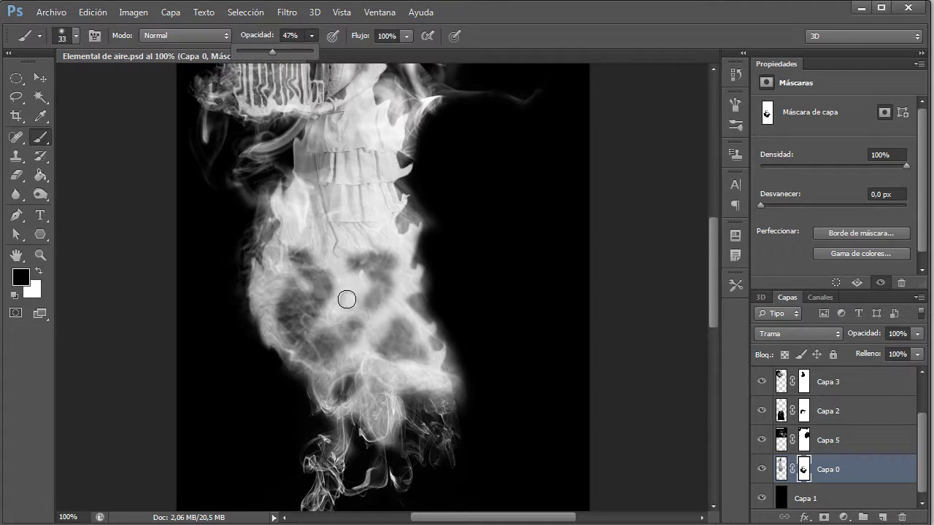
click(341, 312)
mouse_move(272, 244)
mouse_down()
mouse_move(253, 287)
mouse_move(262, 275)
mouse_move(267, 337)
mouse_up()
mouse_move(391, 240)
mouse_down()
mouse_move(409, 256)
mouse_move(386, 325)
mouse_move(396, 301)
mouse_move(429, 329)
mouse_move(418, 331)
mouse_move(423, 382)
mouse_move(411, 414)
mouse_move(388, 396)
mouse_move(383, 435)
mouse_move(364, 404)
mouse_move(335, 423)
mouse_move(387, 404)
mouse_move(405, 367)
mouse_up()
mouse_move(382, 242)
mouse_down()
mouse_move(365, 182)
mouse_move(340, 257)
mouse_move(348, 245)
mouse_move(315, 259)
mouse_move(315, 224)
mouse_move(293, 234)
mouse_move(285, 196)
mouse_move(297, 207)
mouse_move(365, 196)
mouse_move(398, 229)
mouse_move(376, 172)
mouse_move(363, 200)
mouse_move(353, 166)
mouse_up()
Step: Paint further soft strokes on the Capa 0 mask along both sides of the skirt to blend the ruffles into the smoke
drag(714, 233, 714, 191)
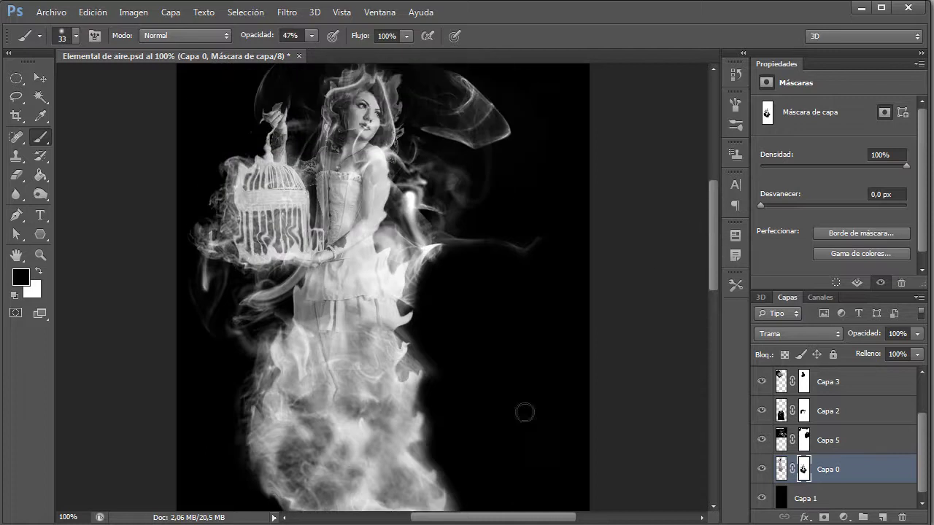
mouse_move(386, 306)
mouse_down()
mouse_move(375, 328)
mouse_move(381, 345)
mouse_up()
mouse_move(312, 310)
mouse_down()
mouse_move(318, 345)
mouse_move(313, 398)
mouse_up()
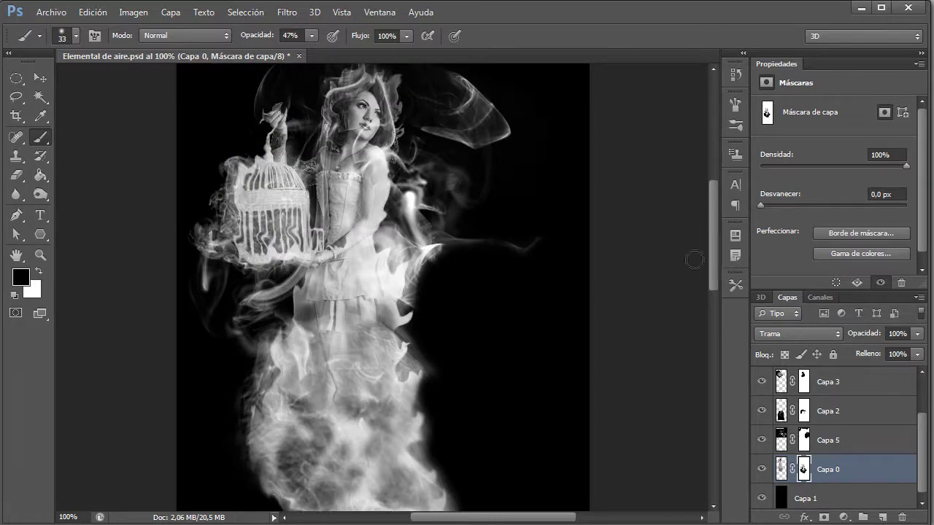
drag(709, 273, 705, 331)
mouse_move(281, 182)
mouse_down()
mouse_move(283, 213)
mouse_move(270, 238)
mouse_up()
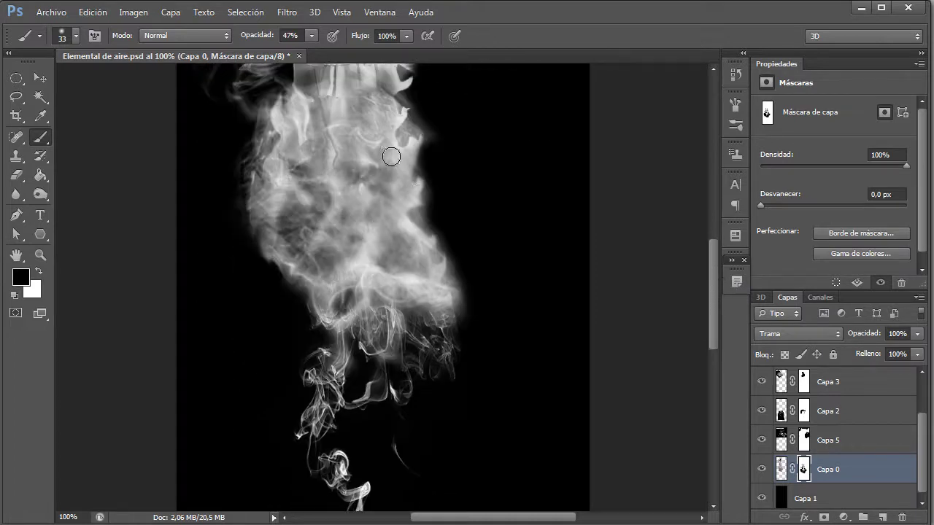
Step: Toggle the visibility of Capa 2, Capa 3 and Capa 4 to check which parts of the smoke skirt each one contains
click(783, 440)
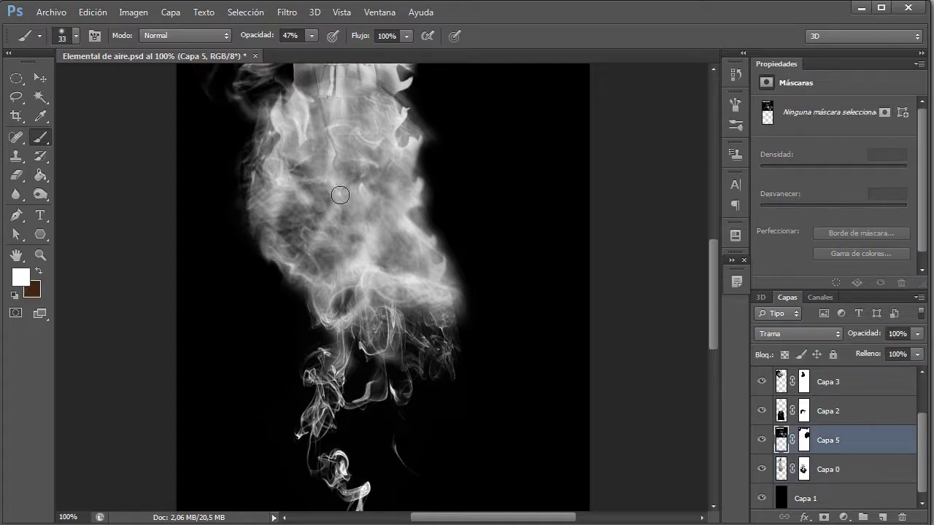
click(770, 413)
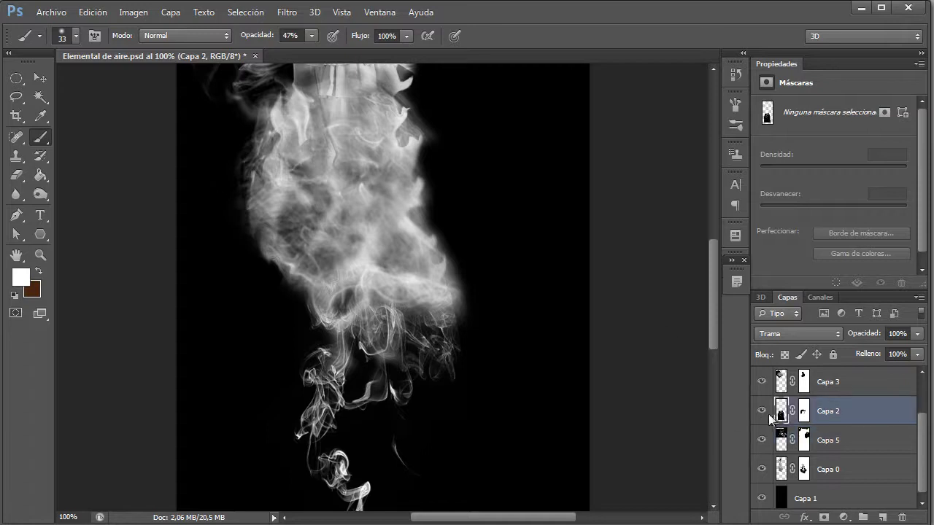
click(761, 412)
click(762, 414)
click(761, 382)
click(762, 381)
drag(921, 427, 923, 387)
click(761, 409)
click(762, 411)
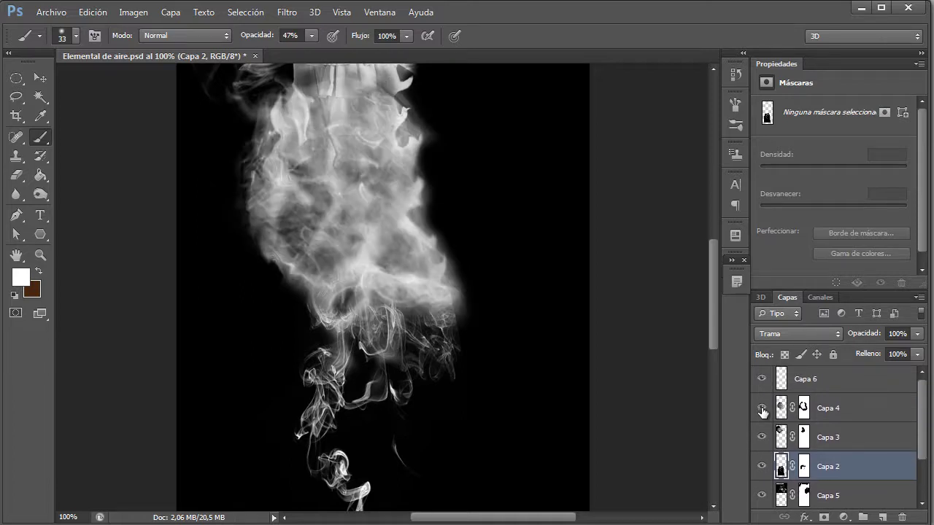
Step: Paint black on the layer mask of Capa 4 at 47% brush opacity to soften the skirt's lower hem and right edge
click(803, 412)
key(x)
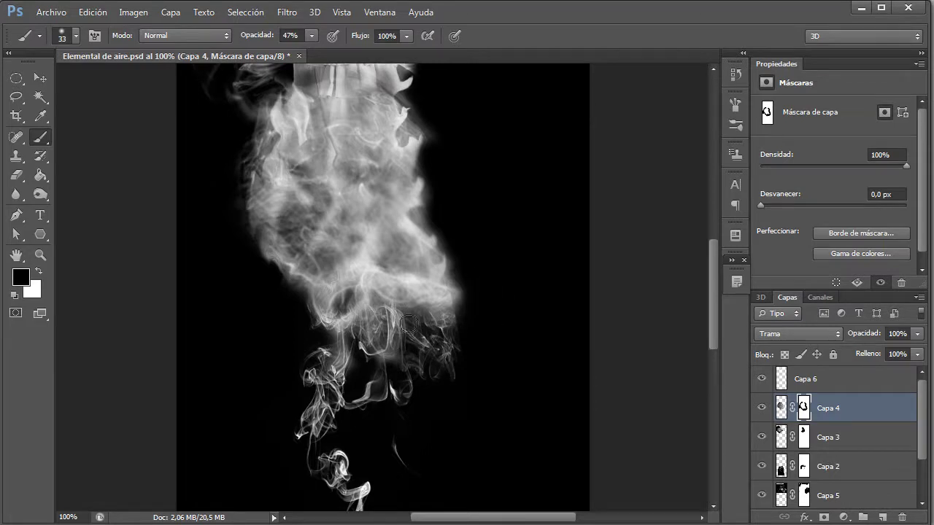
mouse_move(407, 323)
mouse_down()
mouse_move(435, 330)
mouse_move(456, 315)
mouse_move(400, 319)
mouse_move(383, 353)
mouse_move(376, 303)
mouse_move(344, 308)
mouse_up()
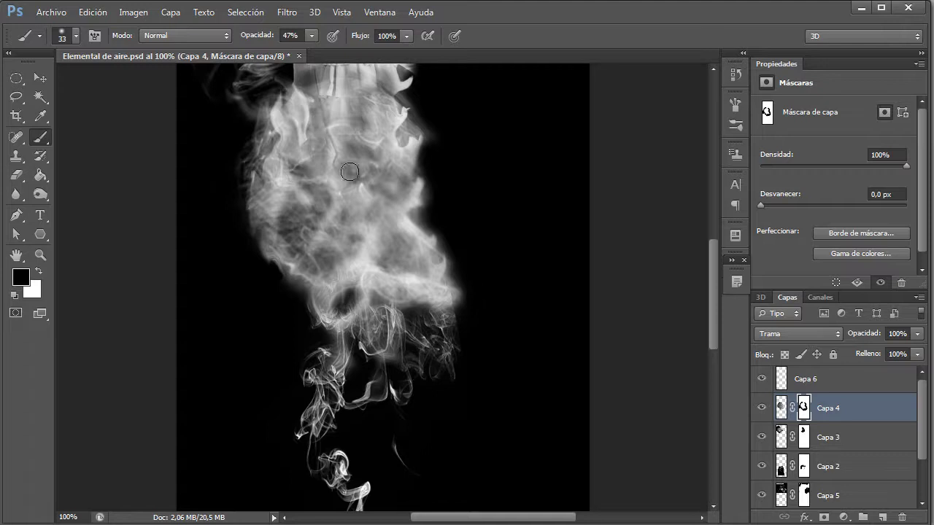
drag(713, 306, 714, 329)
mouse_move(416, 212)
mouse_down()
mouse_move(385, 195)
mouse_move(417, 207)
mouse_move(406, 219)
mouse_move(425, 217)
mouse_move(438, 234)
mouse_move(466, 221)
mouse_up()
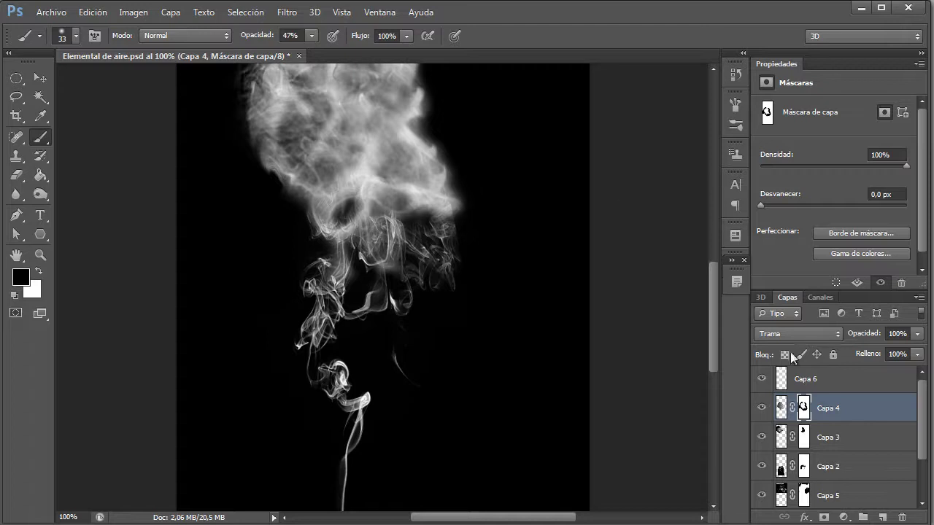
Step: Raise the brush opacity to 100% and paint black on the Capa 2 mask to remove smoke wisps beside the hem's right corner
drag(922, 436, 931, 480)
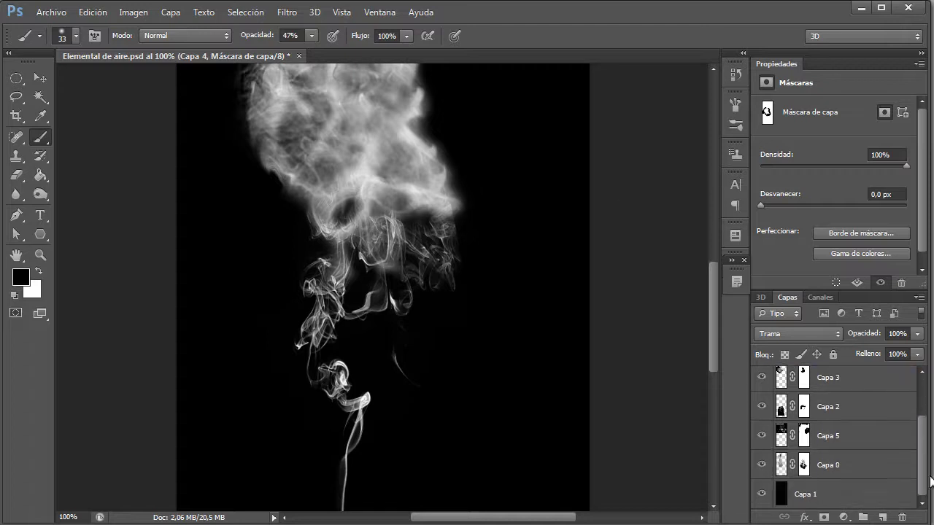
click(796, 435)
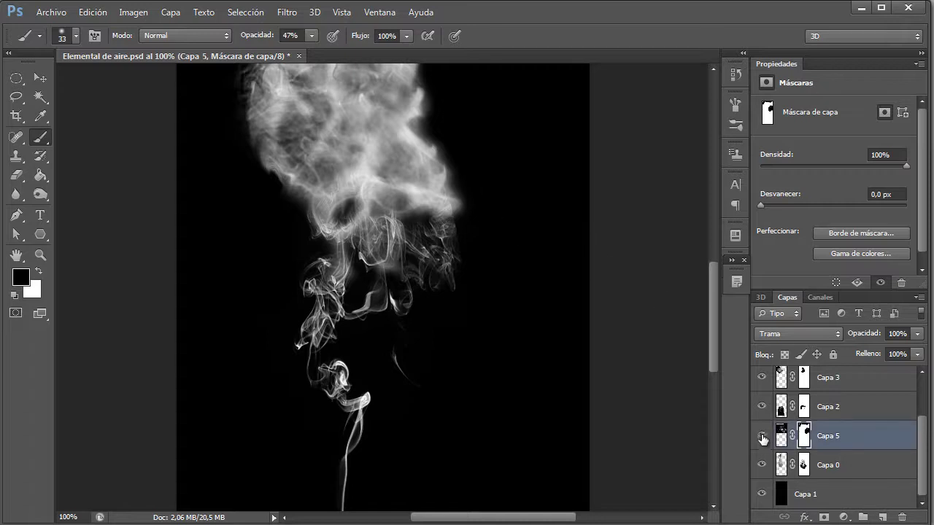
click(761, 407)
click(761, 406)
click(804, 408)
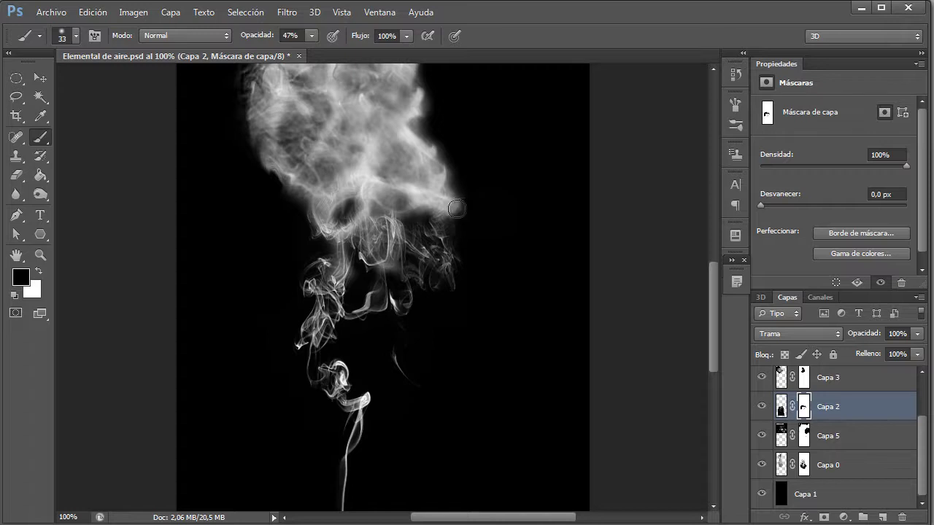
click(311, 35)
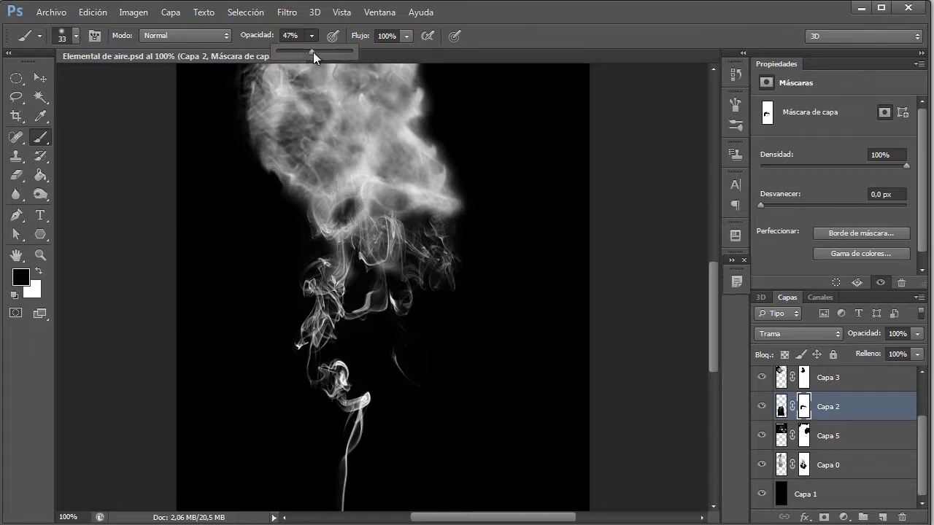
click(473, 220)
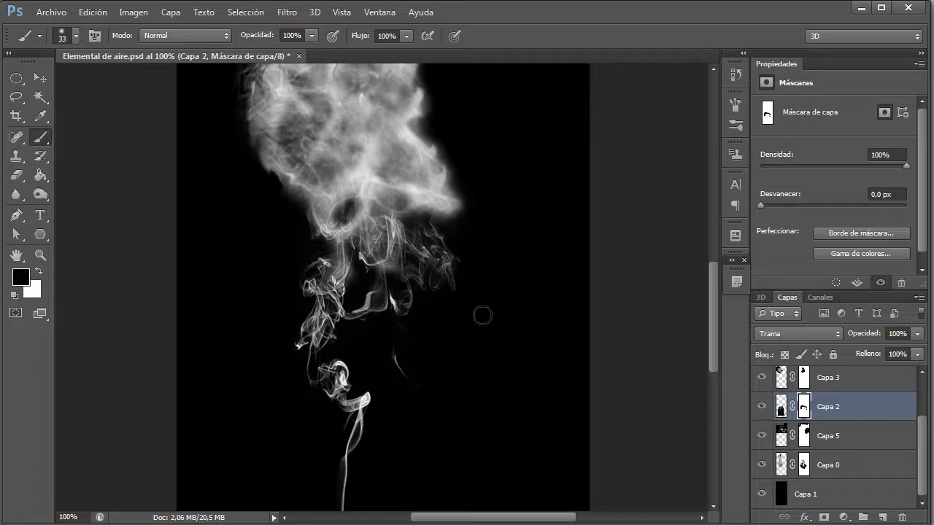
Step: Paint black on the Capa 4 mask at 100% opacity to trim the pointed right corner of the skirt's hem
click(803, 376)
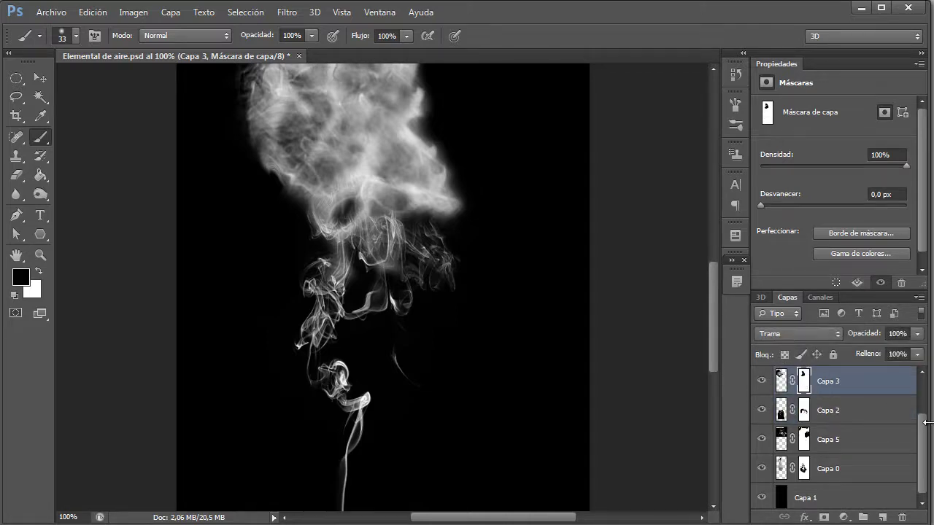
drag(927, 431, 919, 401)
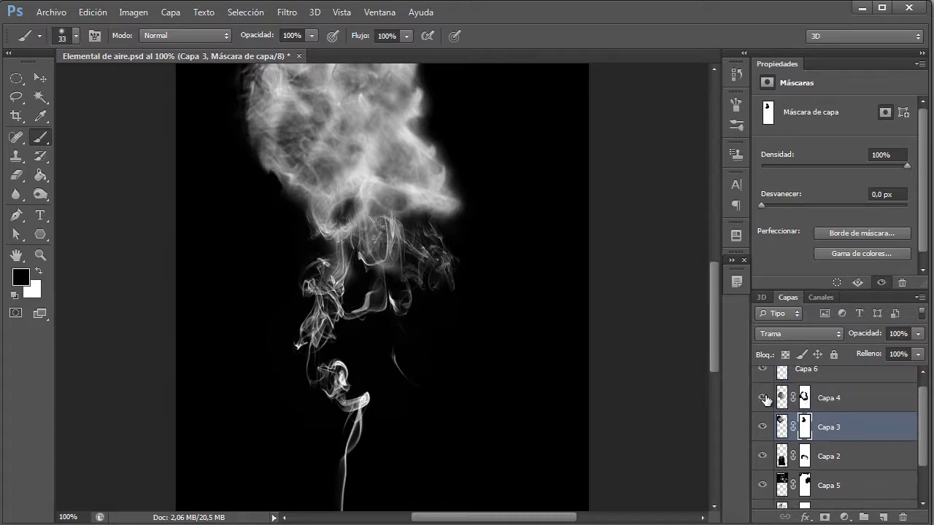
click(763, 398)
click(764, 399)
click(804, 398)
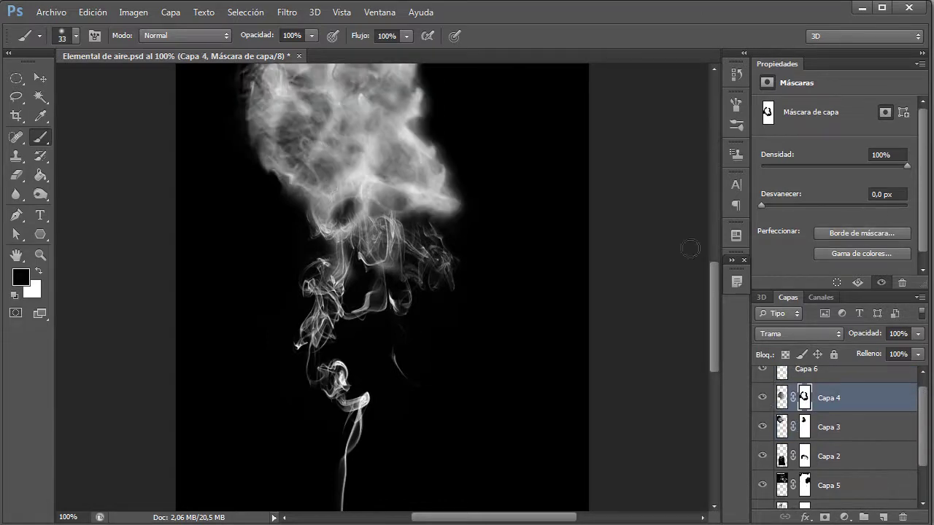
mouse_move(470, 194)
mouse_down()
mouse_move(451, 219)
mouse_move(462, 208)
mouse_move(428, 221)
mouse_move(452, 204)
mouse_move(453, 180)
mouse_move(464, 187)
mouse_move(451, 193)
mouse_move(458, 172)
mouse_move(465, 181)
mouse_move(445, 221)
mouse_move(427, 234)
mouse_move(394, 226)
mouse_up()
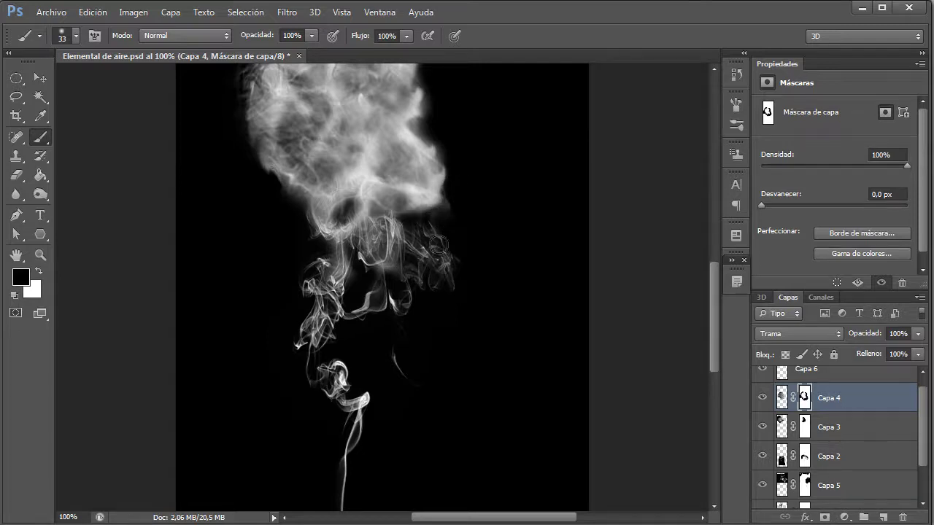
mouse_move(450, 212)
mouse_down()
mouse_move(447, 185)
mouse_move(460, 173)
mouse_move(446, 143)
mouse_up()
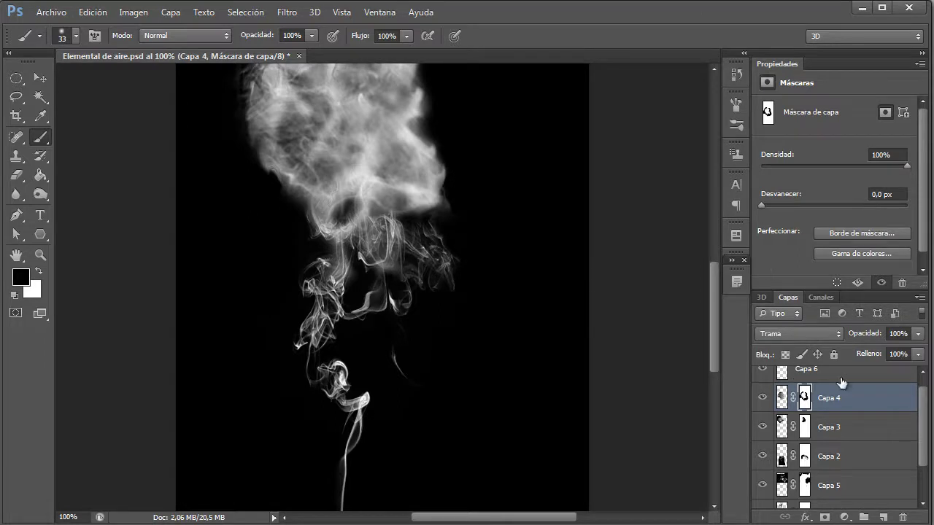
Step: Paint black on the Capa 0 mask along the underside of the skirt's hem, from the right corner toward the middle
drag(926, 418, 930, 416)
scroll(926, 406, up, 1)
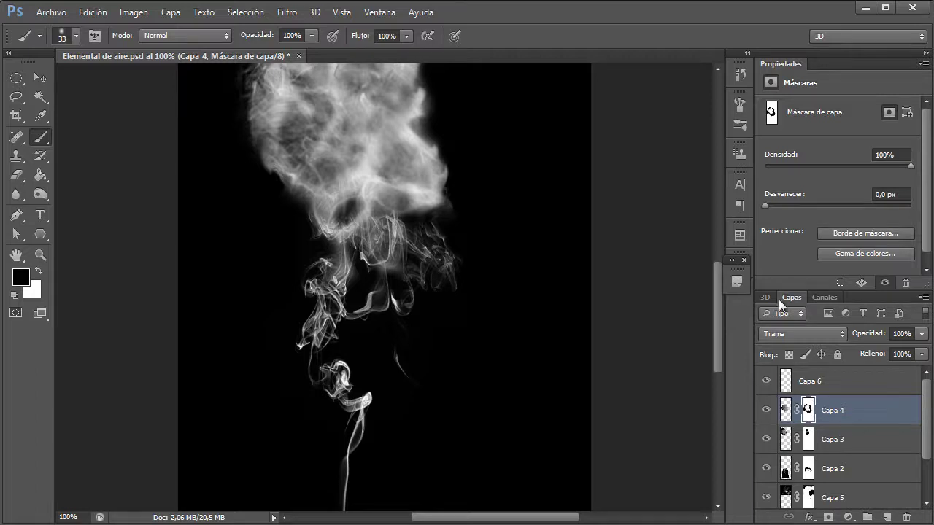
drag(717, 294, 722, 312)
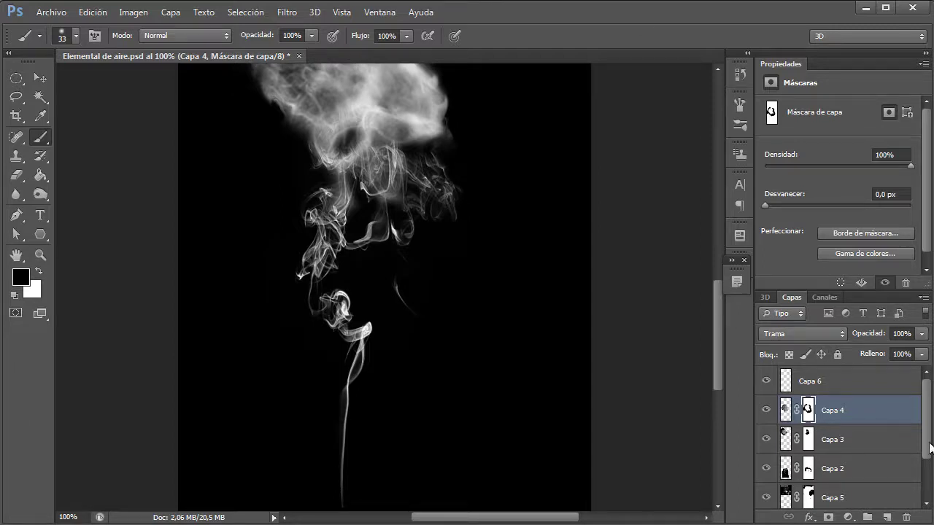
scroll(927, 438, down, 3)
click(820, 471)
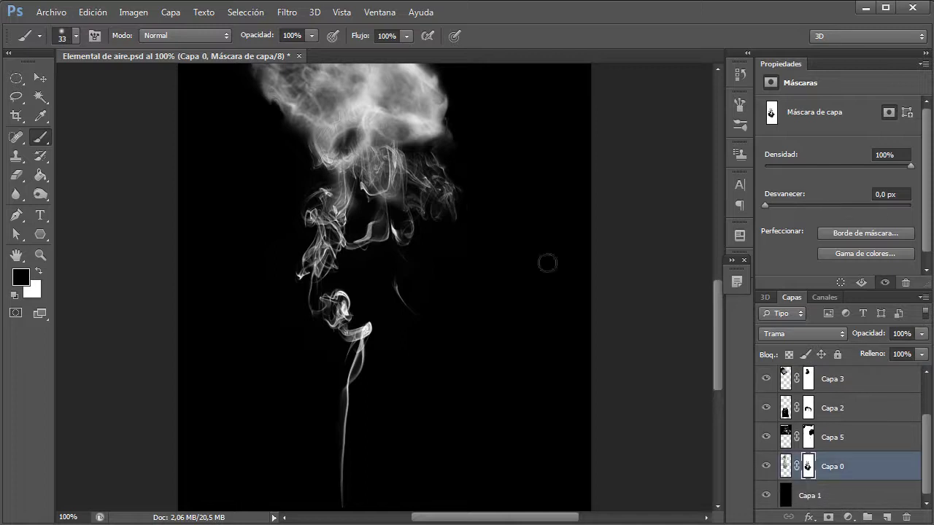
mouse_move(455, 131)
mouse_down()
mouse_move(437, 125)
mouse_move(426, 136)
mouse_move(366, 122)
mouse_move(339, 169)
mouse_up()
Step: Set the brush to 125 px and 43% opacity, and paint the Capa 0 mask over the lower skirt to fade its folds
drag(717, 284, 725, 242)
click(310, 37)
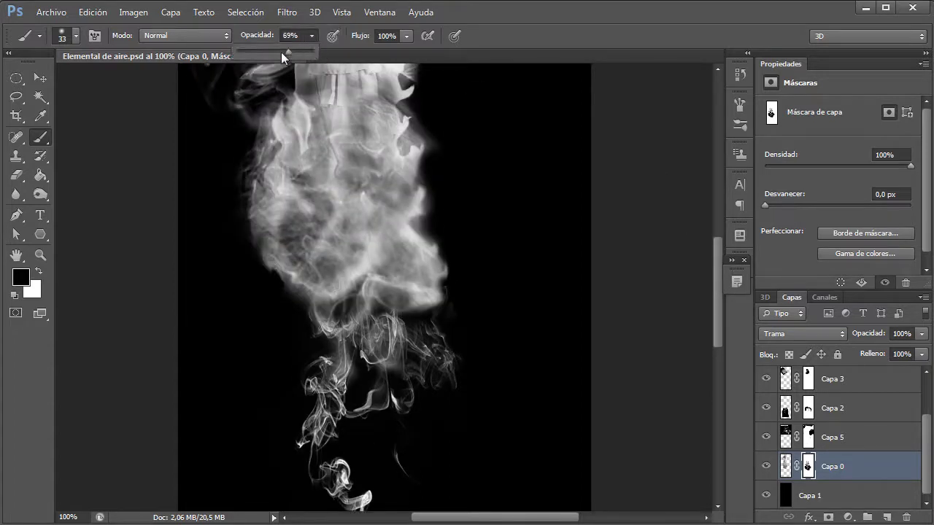
click(76, 34)
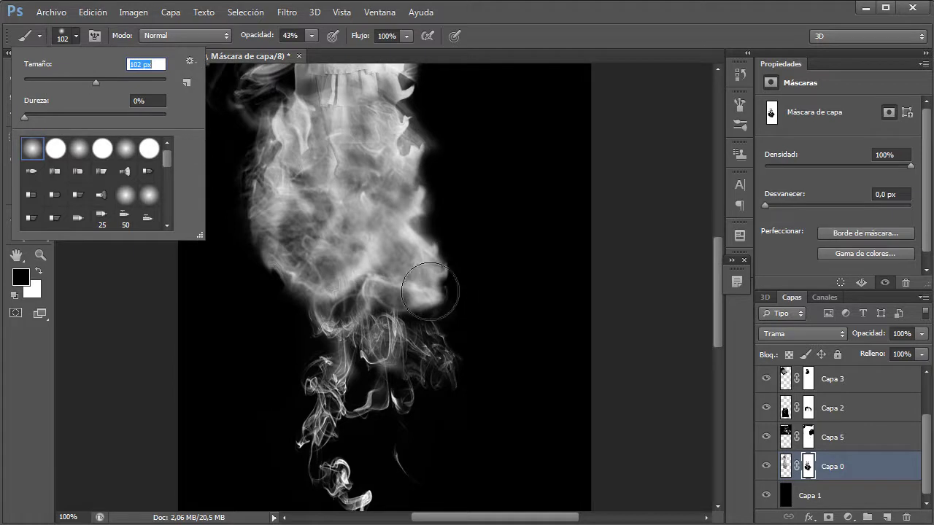
drag(101, 80, 103, 79)
click(310, 37)
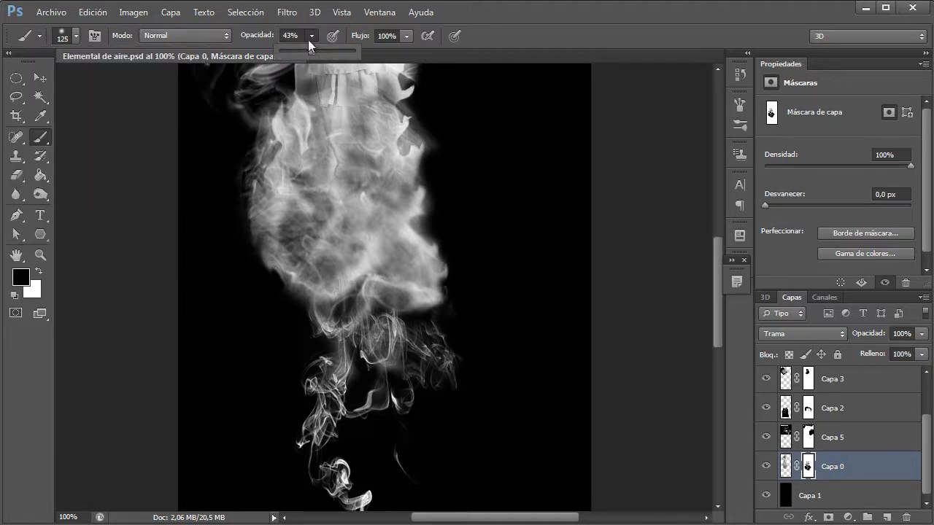
click(437, 313)
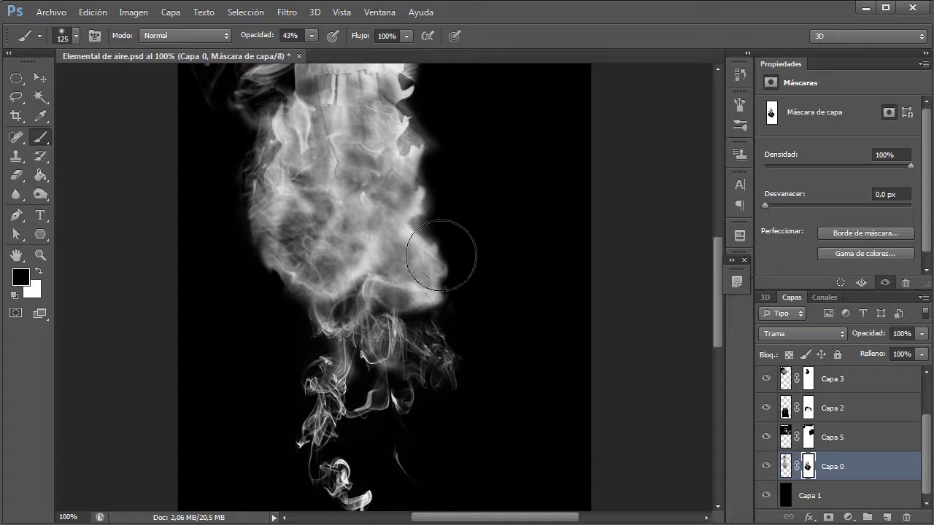
mouse_move(437, 262)
mouse_down()
mouse_move(409, 308)
mouse_move(315, 290)
mouse_move(263, 238)
mouse_move(323, 270)
mouse_move(358, 310)
mouse_move(352, 262)
mouse_move(391, 281)
mouse_move(382, 268)
mouse_move(414, 294)
mouse_move(409, 260)
mouse_move(431, 283)
mouse_move(448, 263)
mouse_move(394, 328)
mouse_move(355, 327)
mouse_move(330, 283)
mouse_move(245, 226)
mouse_move(433, 240)
mouse_move(405, 228)
mouse_move(426, 177)
mouse_move(427, 209)
mouse_up()
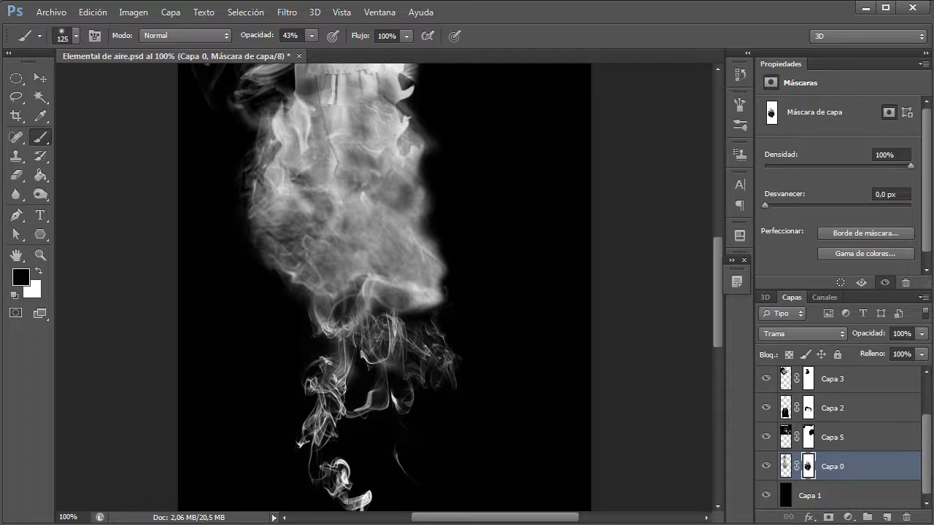
Step: Toggle Capa 2, Capa 5, Capa 3 and Capa 4 off and on to find which layer holds the remaining hem
click(766, 409)
click(766, 408)
click(765, 437)
click(766, 437)
click(765, 379)
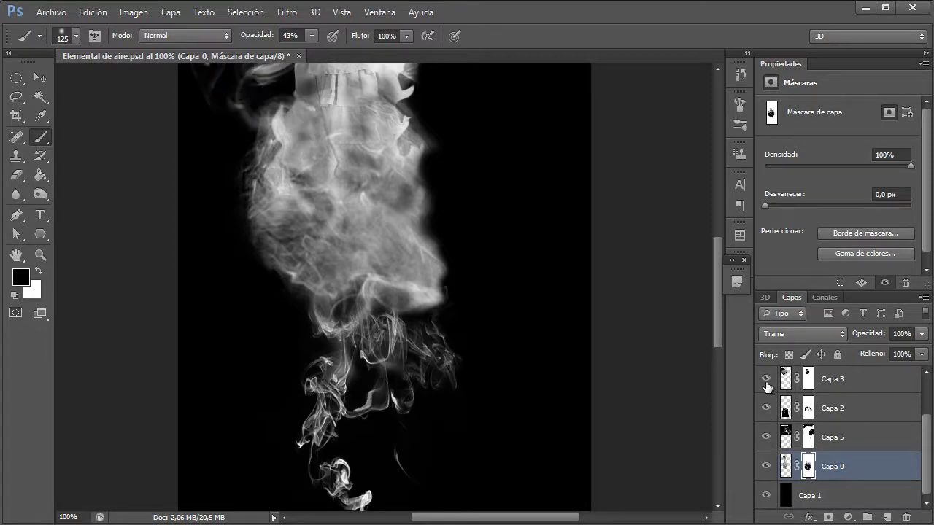
click(765, 379)
drag(926, 436, 926, 403)
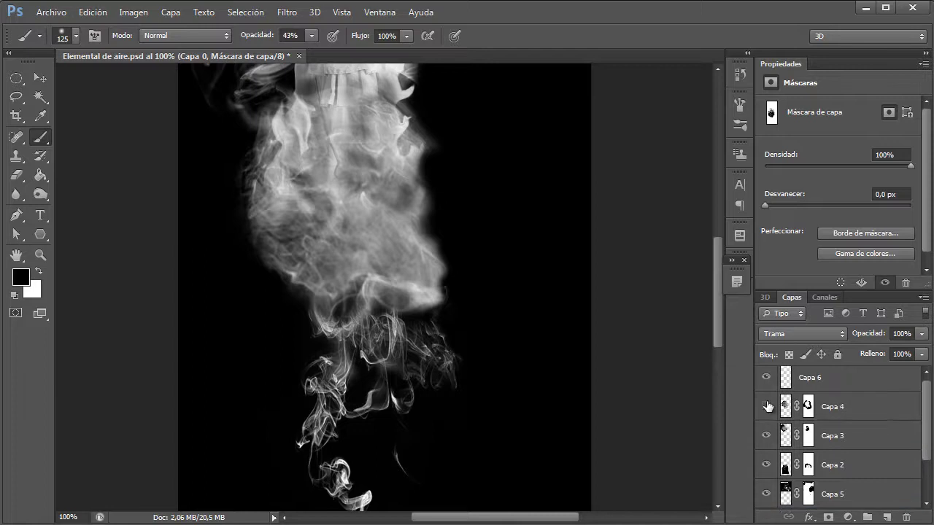
click(766, 406)
click(766, 406)
Step: Fade the lower right skirt and hem with black on the Capa 4 mask, and restore the smoke higher up with white
click(808, 406)
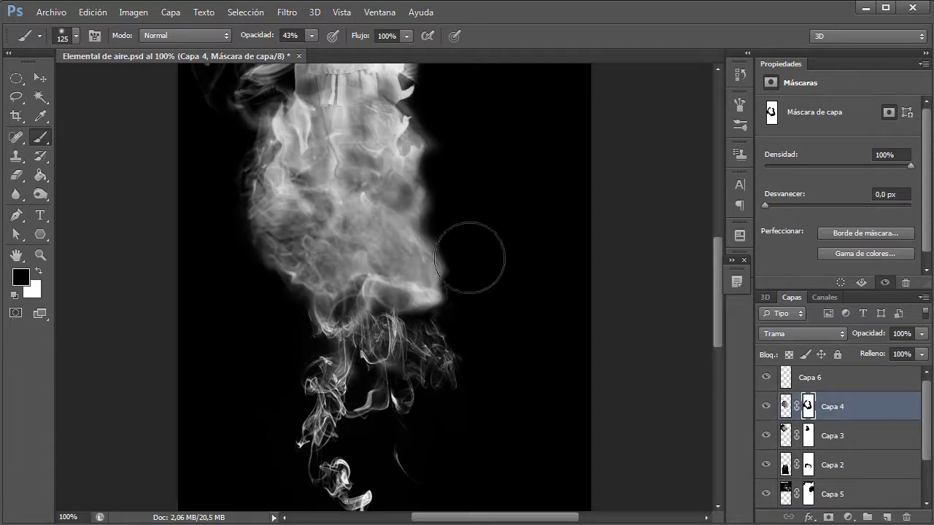
mouse_move(469, 257)
mouse_down()
mouse_move(434, 324)
mouse_move(436, 310)
mouse_move(408, 313)
mouse_move(384, 333)
mouse_move(437, 328)
mouse_move(389, 333)
mouse_move(364, 321)
mouse_move(346, 342)
mouse_move(394, 388)
mouse_move(412, 349)
mouse_move(321, 346)
mouse_move(388, 363)
mouse_move(399, 332)
mouse_move(425, 339)
mouse_move(407, 330)
mouse_move(415, 323)
mouse_move(438, 326)
mouse_move(429, 335)
mouse_move(439, 350)
mouse_move(484, 282)
mouse_move(436, 230)
mouse_move(437, 195)
mouse_move(481, 206)
mouse_move(362, 247)
mouse_move(343, 216)
mouse_move(378, 220)
mouse_move(404, 250)
mouse_move(470, 254)
mouse_move(500, 209)
mouse_up()
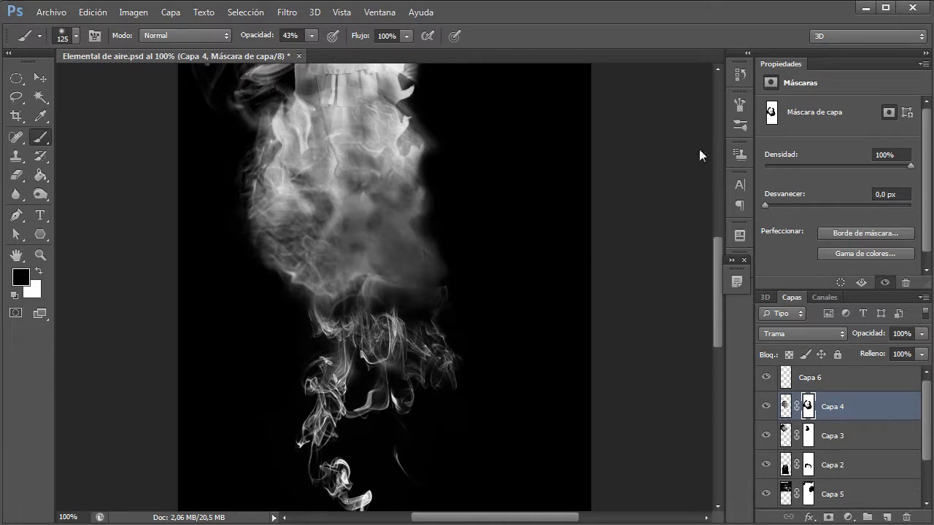
click(39, 273)
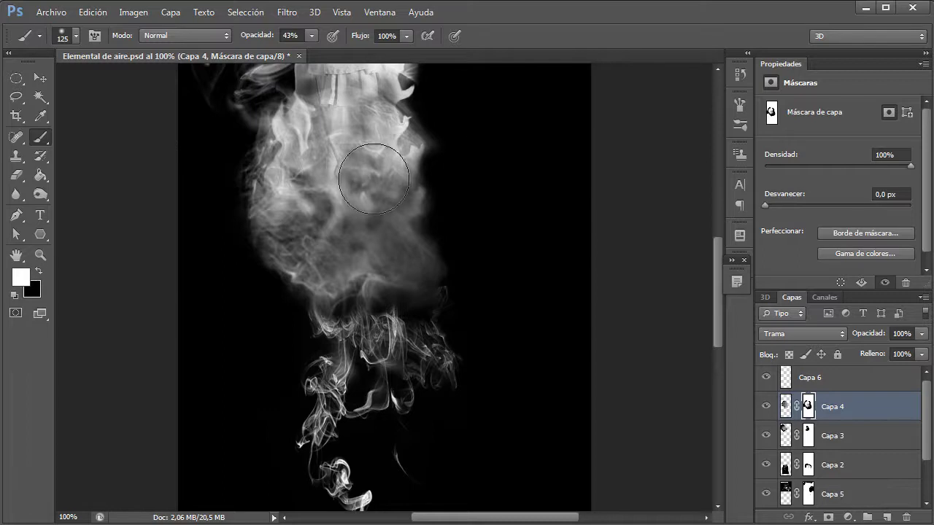
mouse_move(373, 179)
mouse_down()
mouse_move(303, 189)
mouse_move(309, 231)
mouse_move(365, 197)
mouse_move(393, 214)
mouse_move(432, 181)
mouse_move(256, 113)
mouse_up()
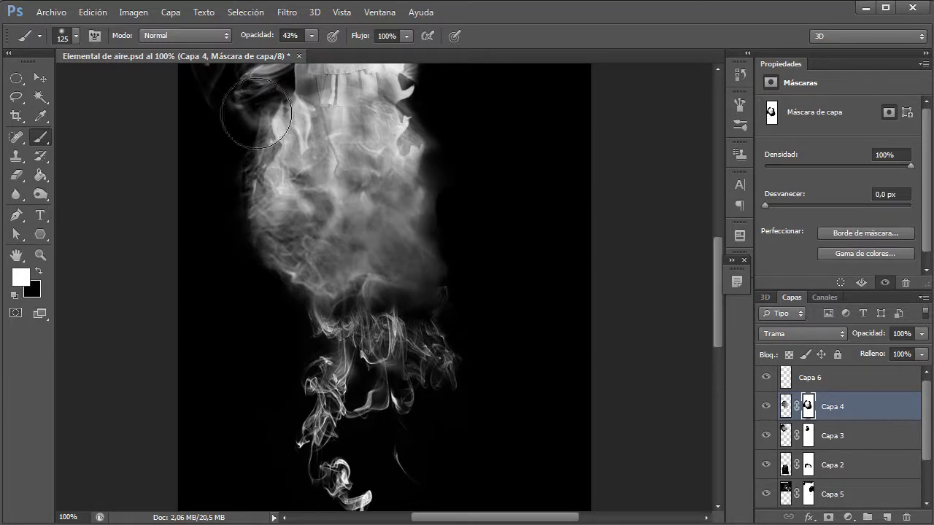
Step: Paint thin white highlight strands over the smoke skirt on Capa 6 with a 3 px brush
scroll(928, 393, up, 1)
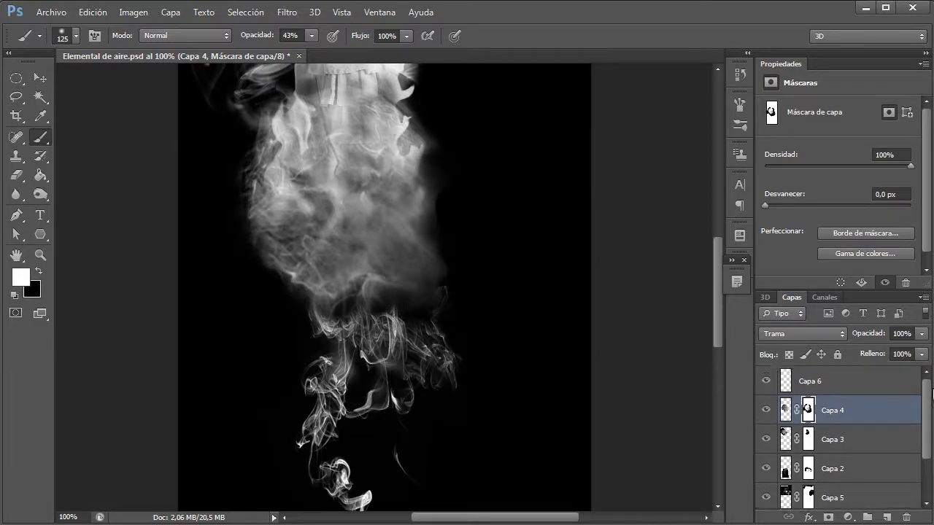
click(802, 380)
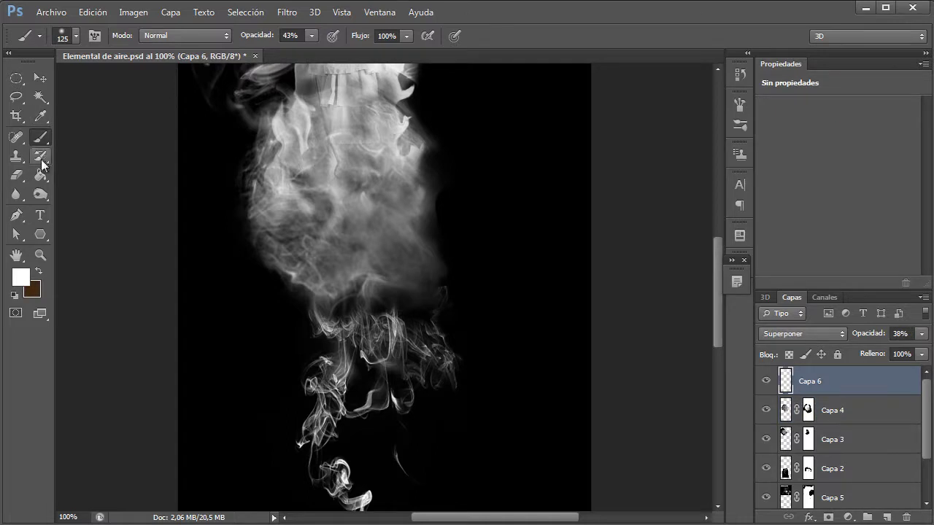
click(76, 36)
drag(73, 83, 26, 84)
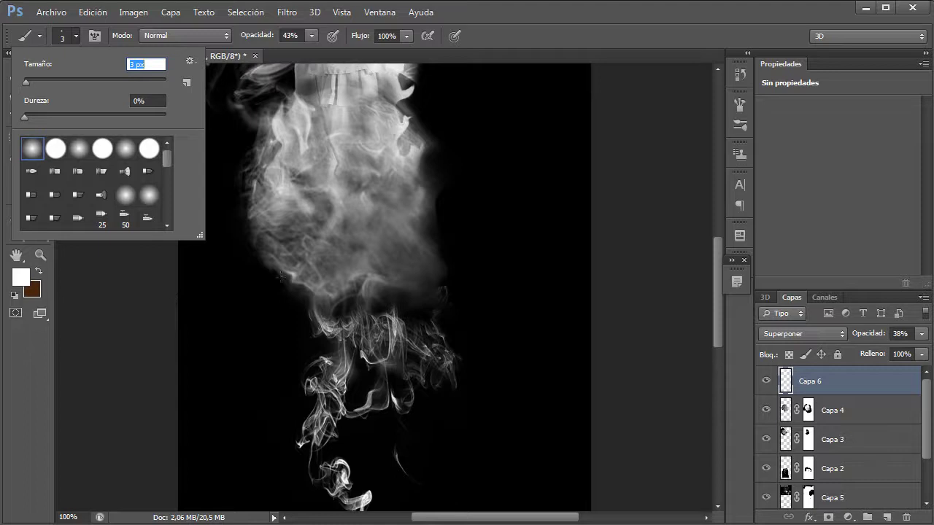
click(394, 312)
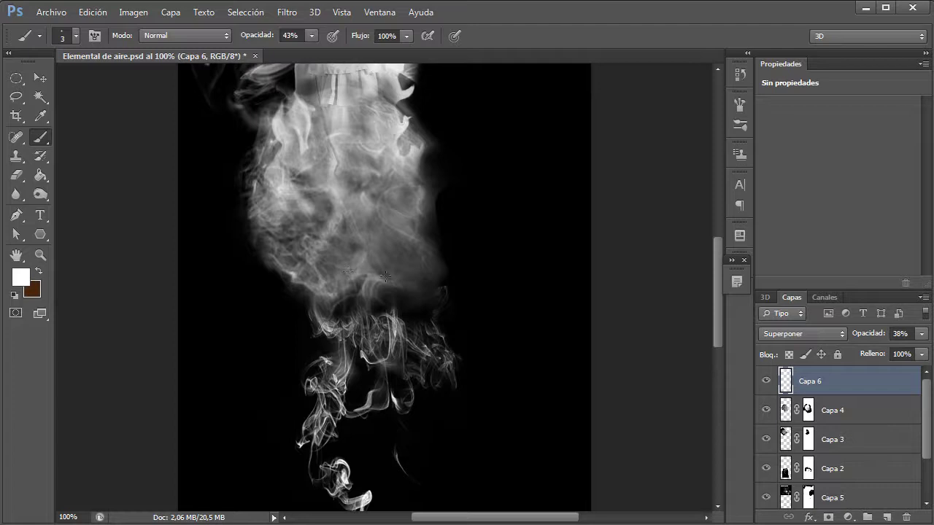
drag(367, 235, 370, 228)
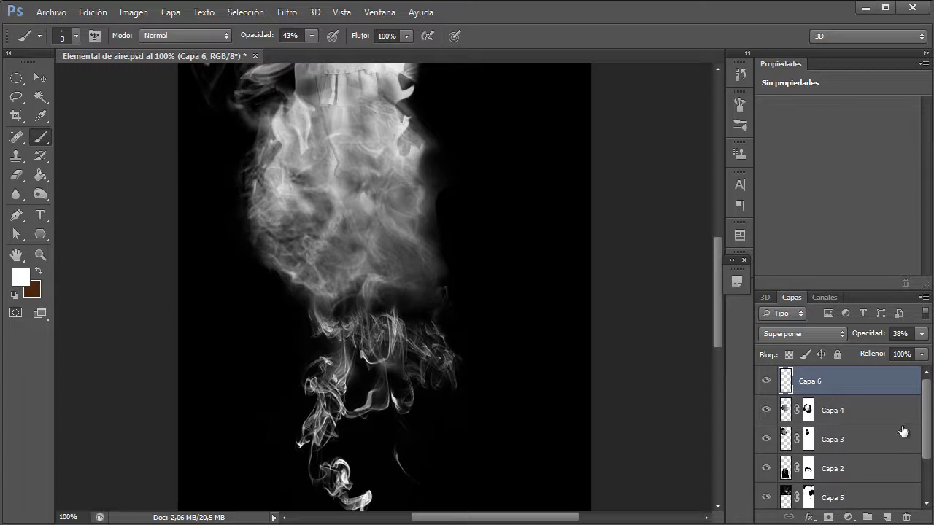
Step: Select Capa 2 and toggle its visibility to check its share of the smoke below the skirt
scroll(905, 432, down, 2)
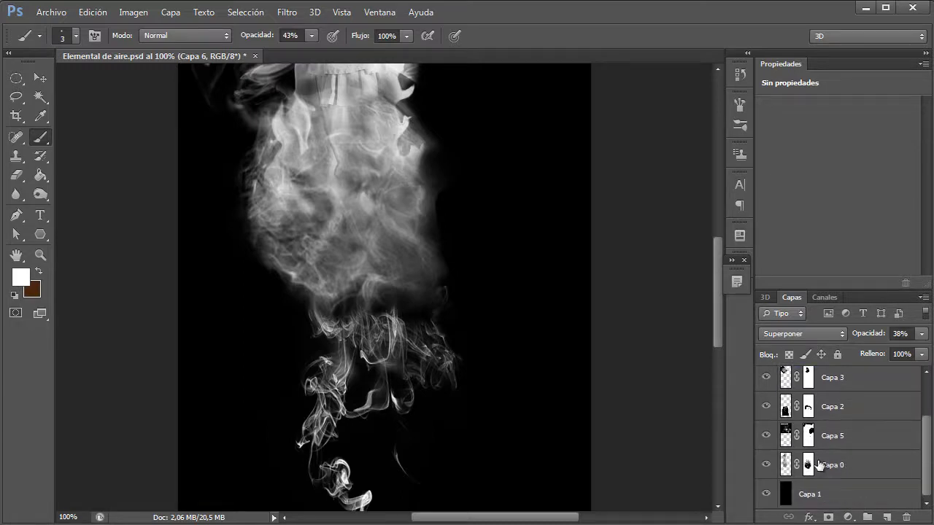
click(787, 411)
click(766, 406)
click(765, 406)
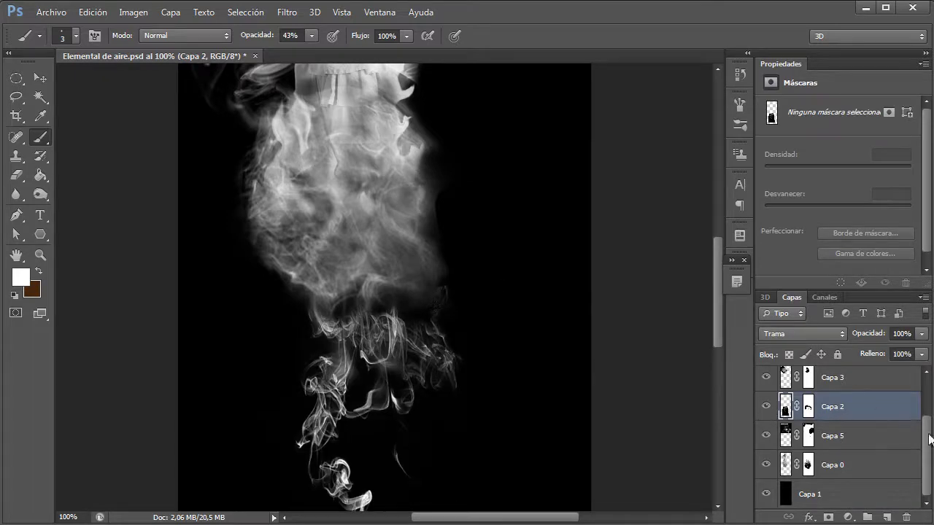
Step: Paint more fine white strands on Capa 6 where the hem meets the lower smoke, and view the whole composite
scroll(863, 389, up, 2)
click(863, 390)
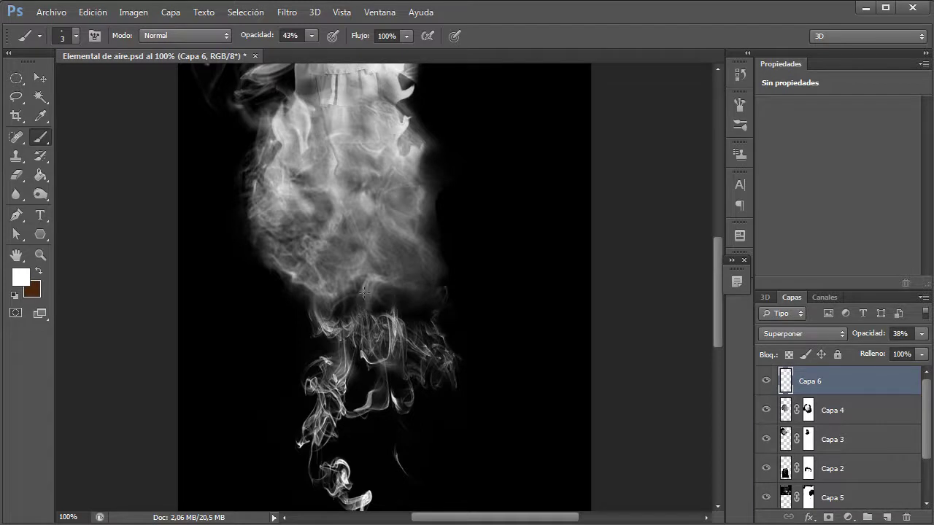
drag(332, 318, 326, 325)
drag(717, 314, 718, 261)
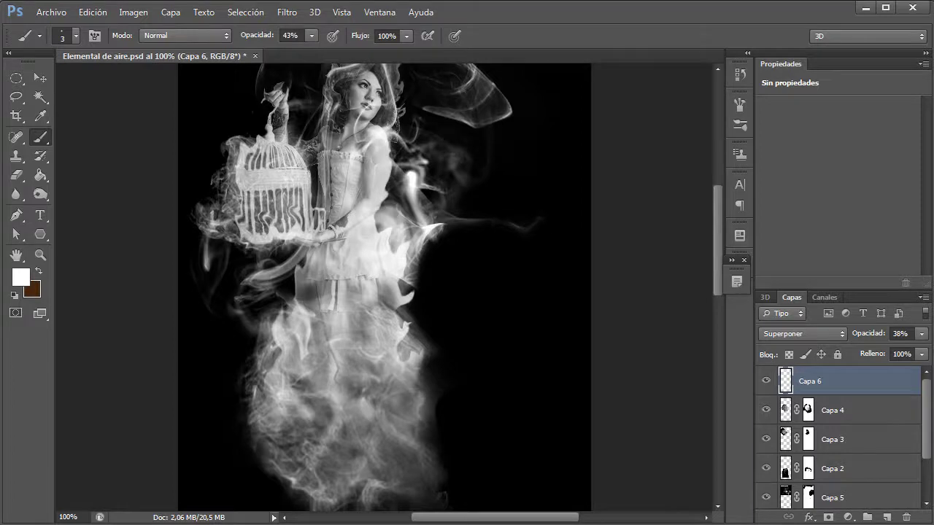
key(ctrl+0)
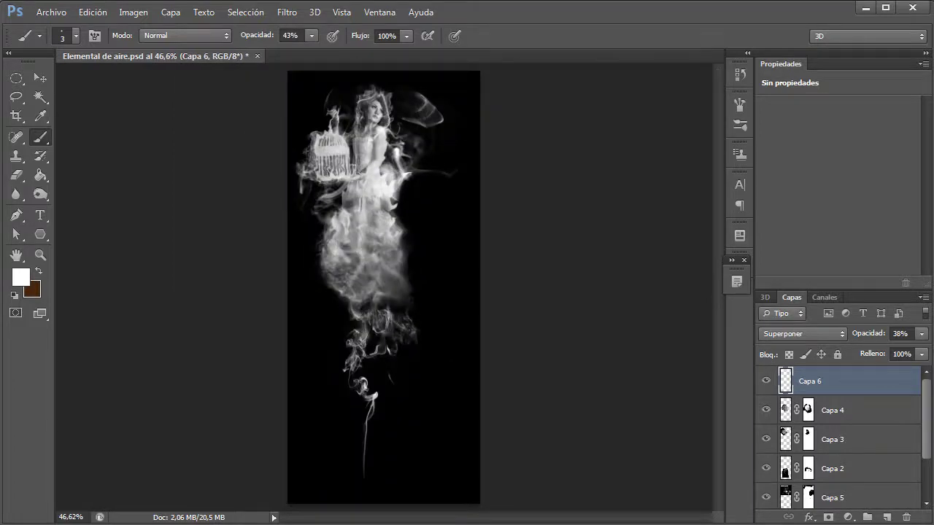